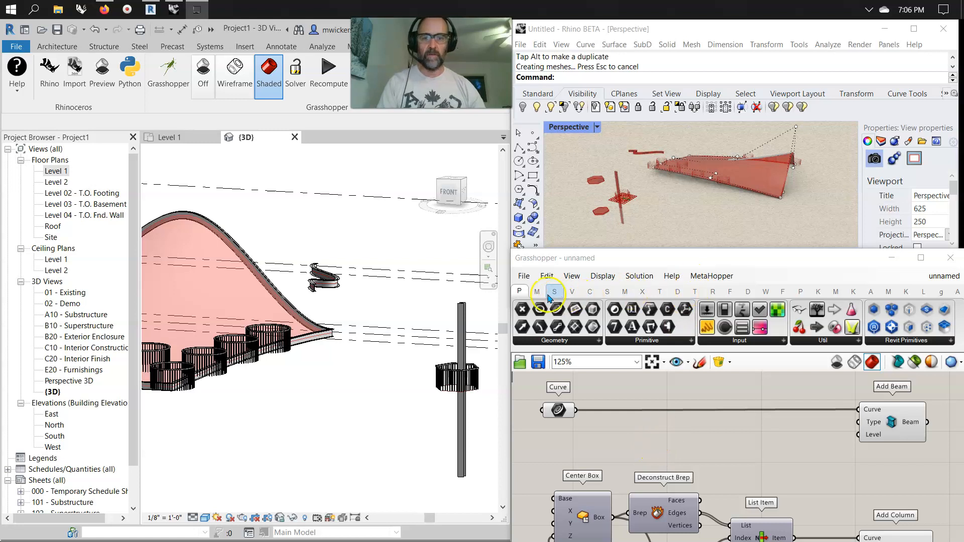
# Step: Show the Revit components in Grasshopper and review the Build group's component list
pyautogui.click(713, 293)
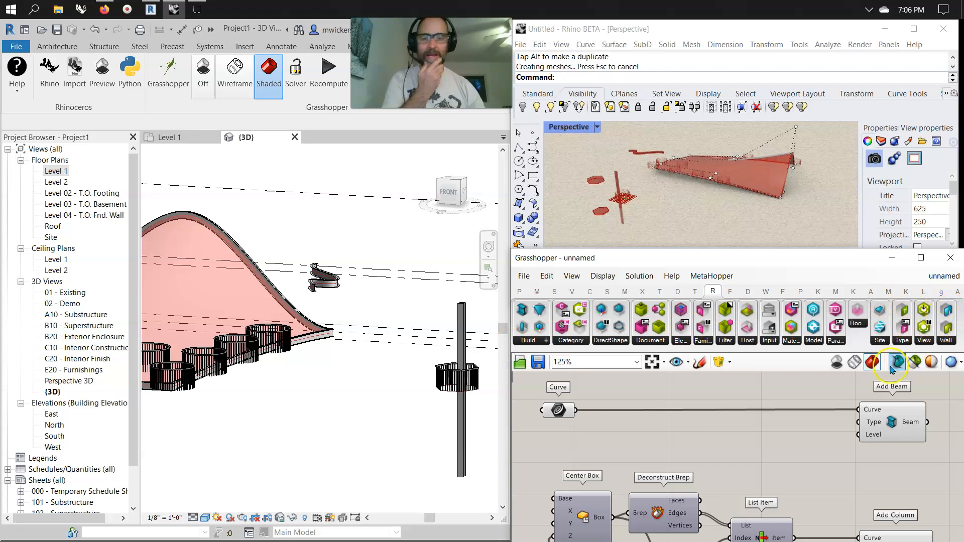
pyautogui.click(531, 343)
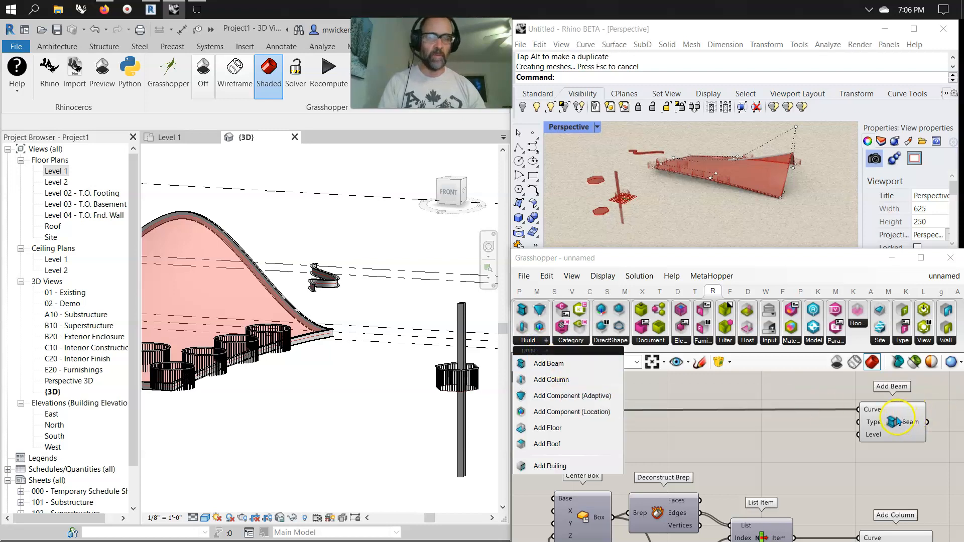
pyautogui.click(733, 439)
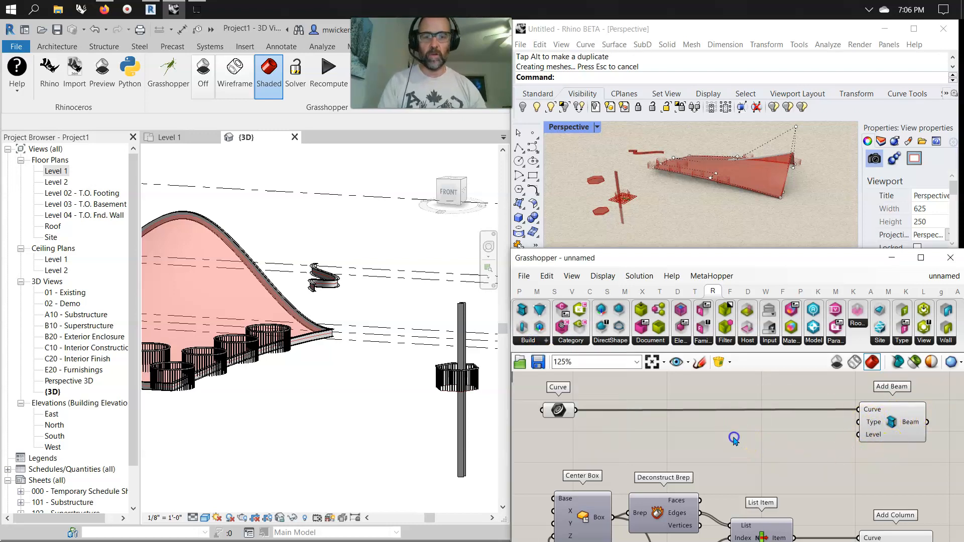
# Step: Highlight the Curve parameter and the Add Beam component to inspect their geometry in the Rhino perspective view
pyautogui.click(559, 411)
pyautogui.scroll(5, 654, 179)
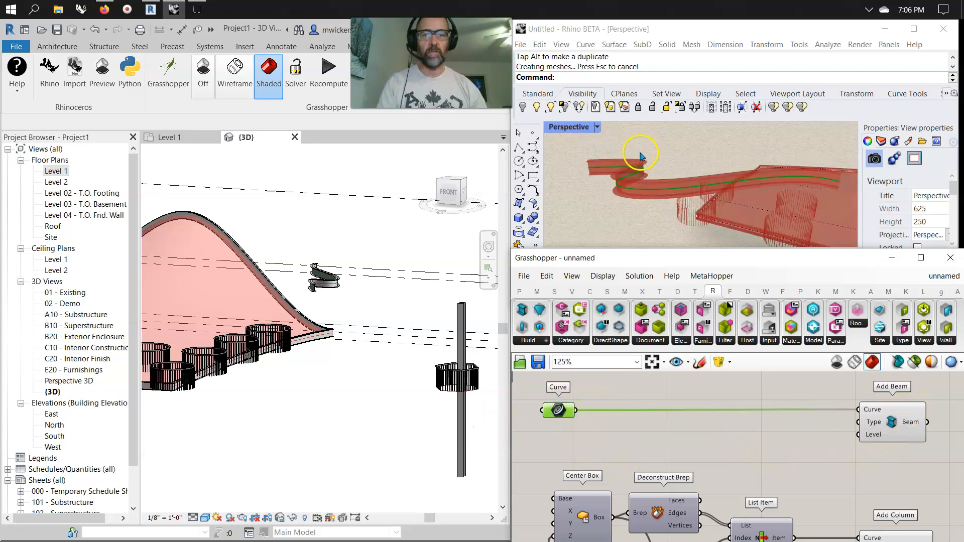
pyautogui.scroll(-7, 655, 180)
pyautogui.moveTo(660, 185); pyautogui.dragTo(627, 237, button='right')
pyautogui.moveTo(897, 426); pyautogui.dragTo(885, 427)
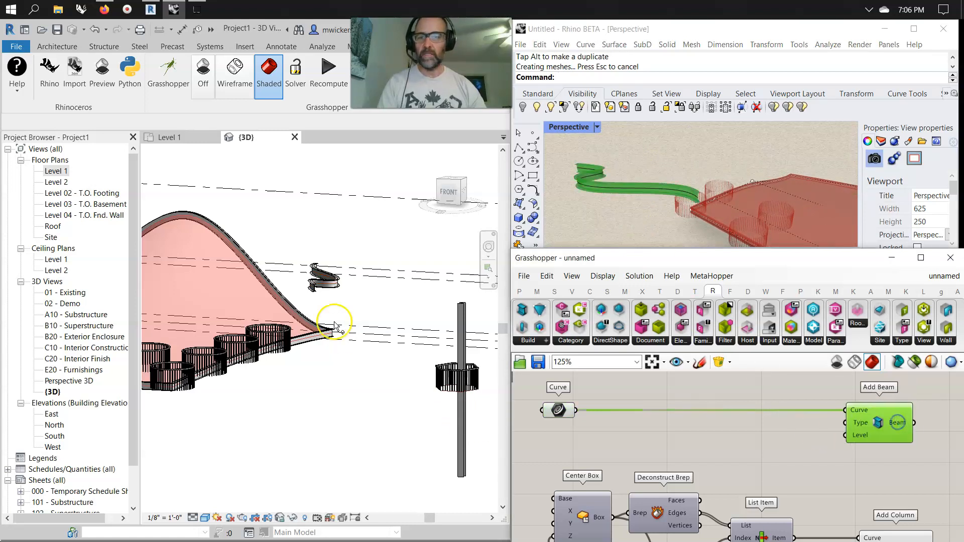
# Step: Inspect the curved beam in the Revit 3D view by selecting it, and clear the selection
pyautogui.scroll(5, 322, 286)
pyautogui.scroll(2, 331, 283)
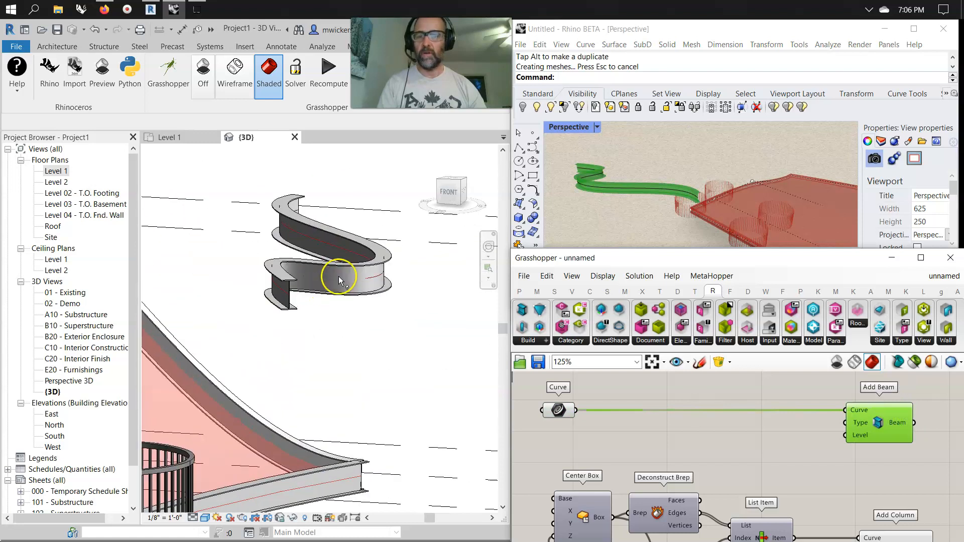
pyautogui.click(340, 272)
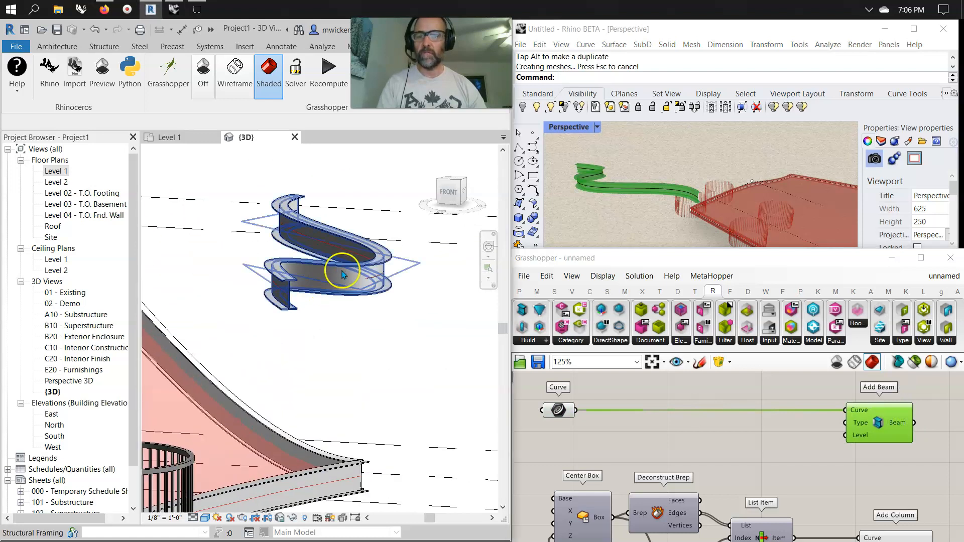
pyautogui.click(280, 340)
pyautogui.scroll(-3, 345, 319)
pyautogui.scroll(-4, 345, 322)
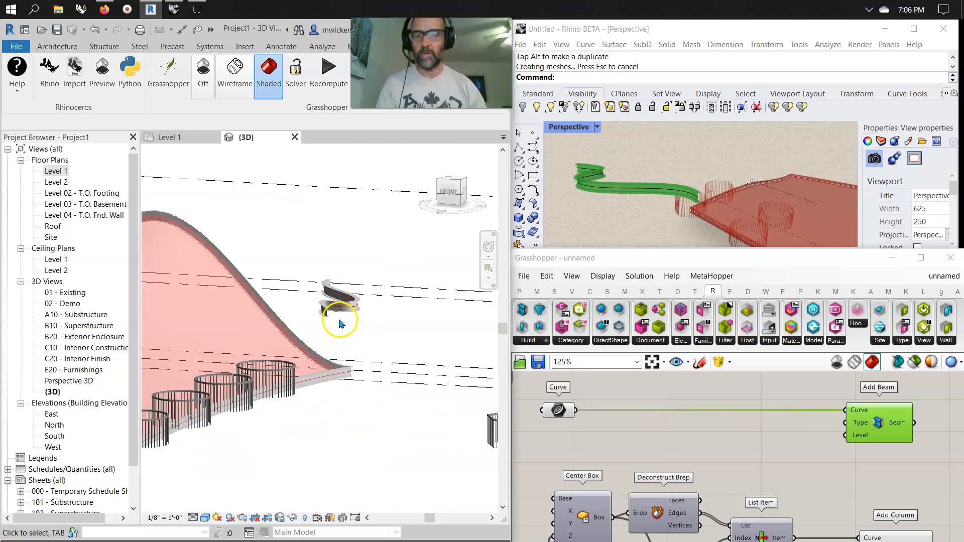
# Step: Highlight the Add Column component and examine its column in the Rhino perspective view
pyautogui.click(723, 432)
pyautogui.rightClick(703, 426)
pyautogui.click(670, 438)
pyautogui.moveTo(675, 541); pyautogui.dragTo(662, 508, button='right')
pyautogui.scroll(-1, 677, 526)
pyautogui.moveTo(776, 497); pyautogui.dragTo(847, 483, button='right')
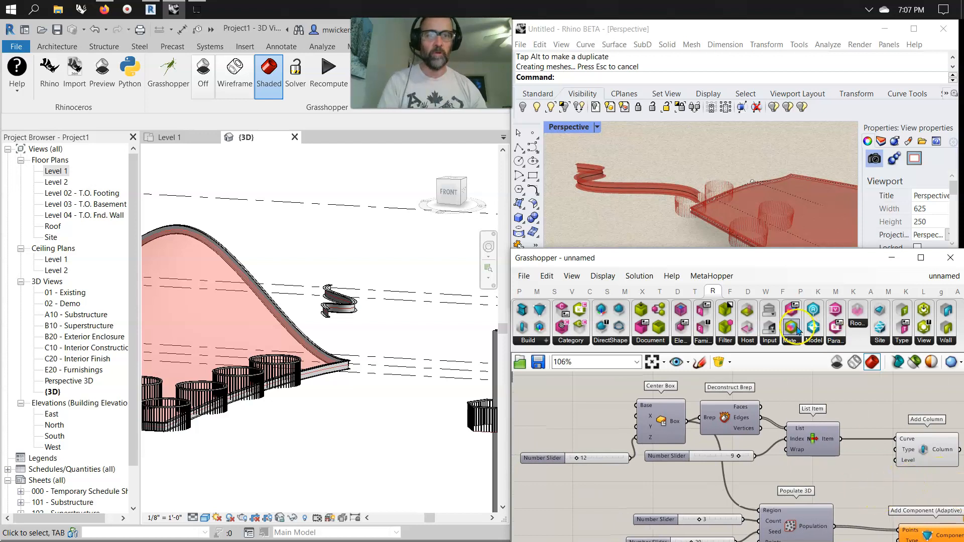
pyautogui.moveTo(688, 215)
pyautogui.mouseDown(button='right')
pyautogui.moveTo(674, 219)
pyautogui.moveTo(713, 226)
pyautogui.moveTo(692, 224)
pyautogui.mouseUp(button='right')
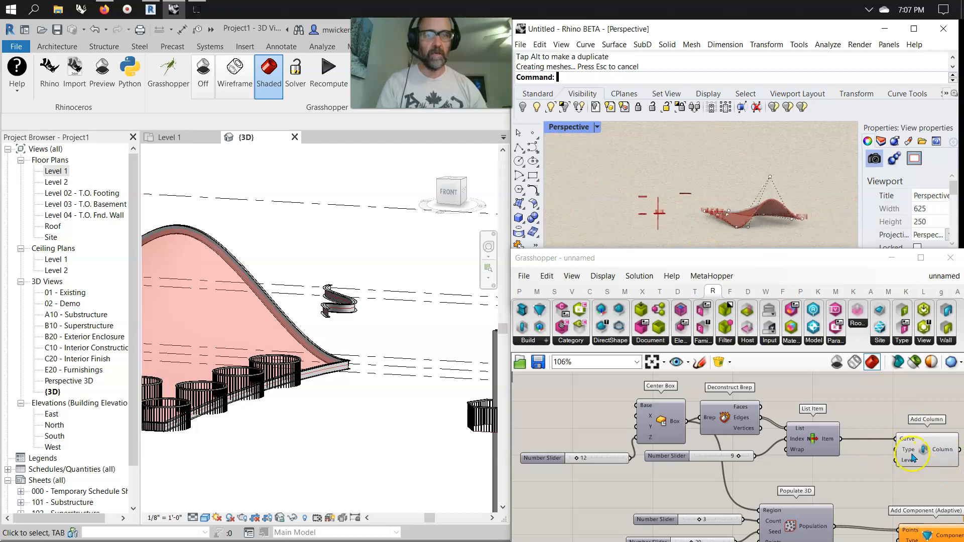
pyautogui.click(942, 464)
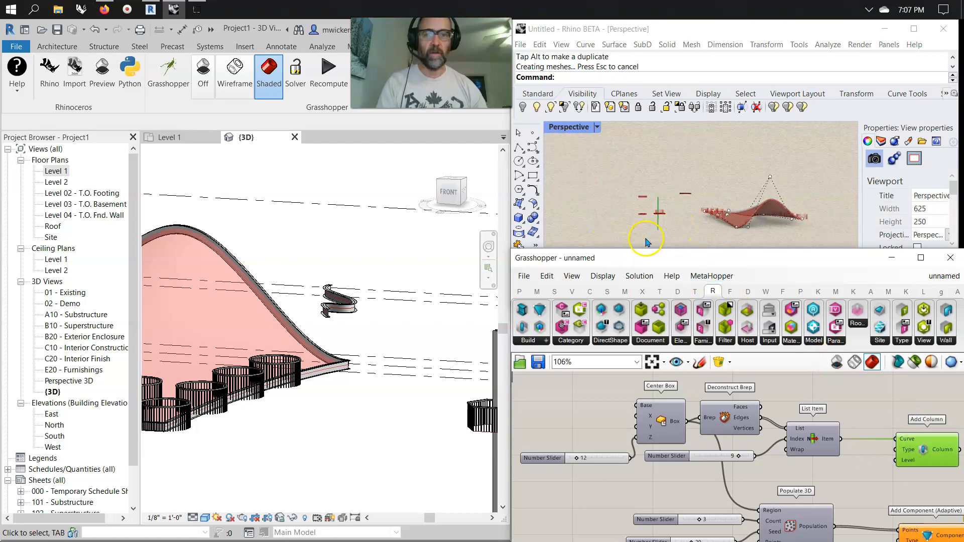
pyautogui.scroll(8, 653, 230)
pyautogui.moveTo(687, 194); pyautogui.dragTo(669, 211, button='right')
pyautogui.scroll(-5, 669, 212)
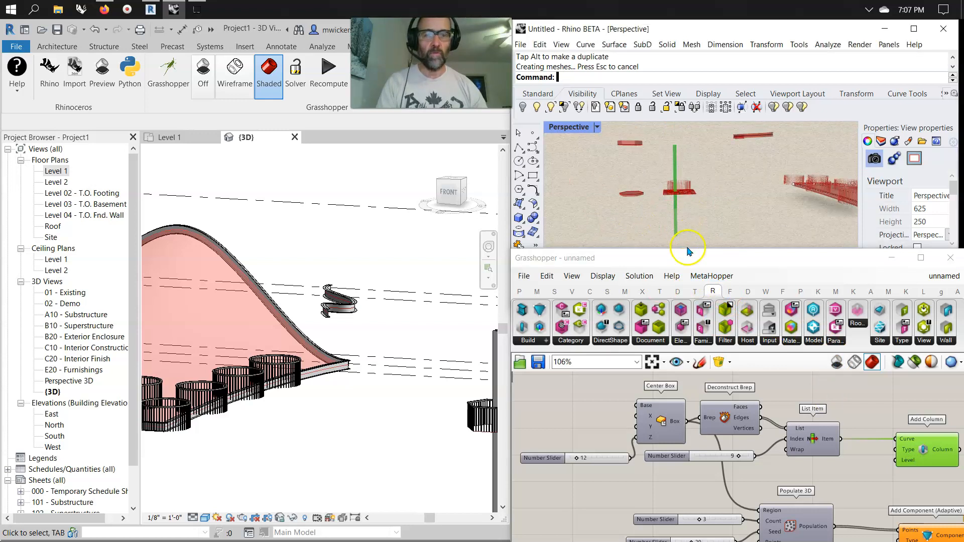
# Step: Isolate the preview of the Center Box component to examine the box, and restore the full preview
pyautogui.click(668, 451)
pyautogui.click(653, 427)
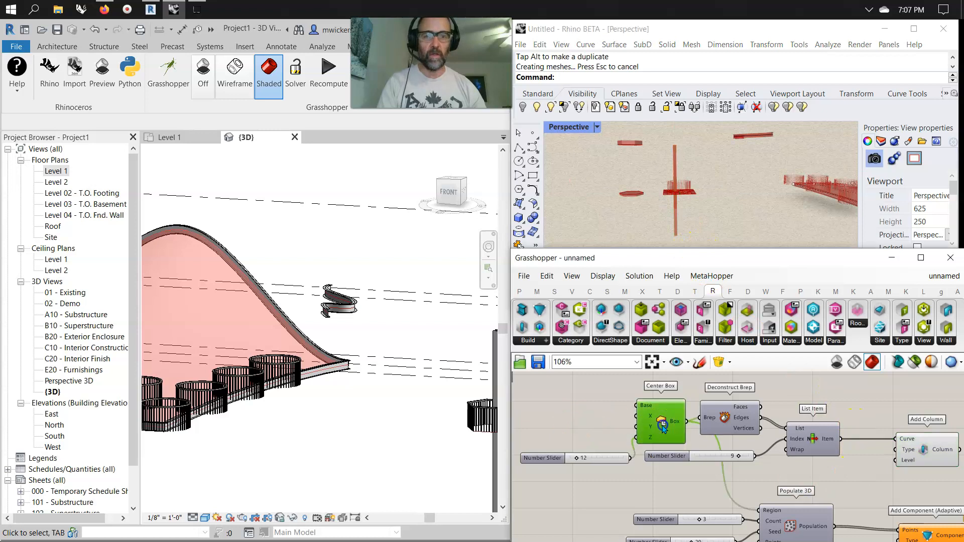
pyautogui.click(922, 331)
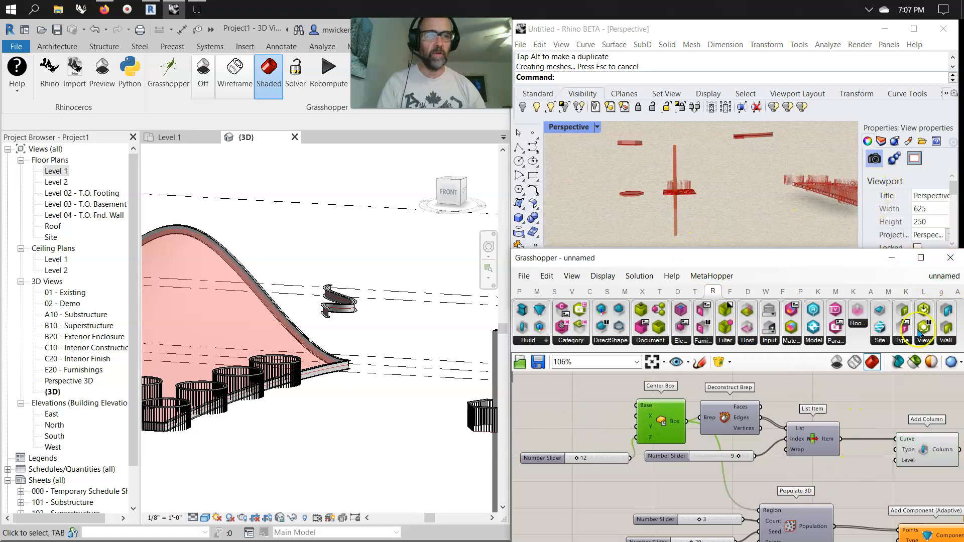
pyautogui.click(914, 362)
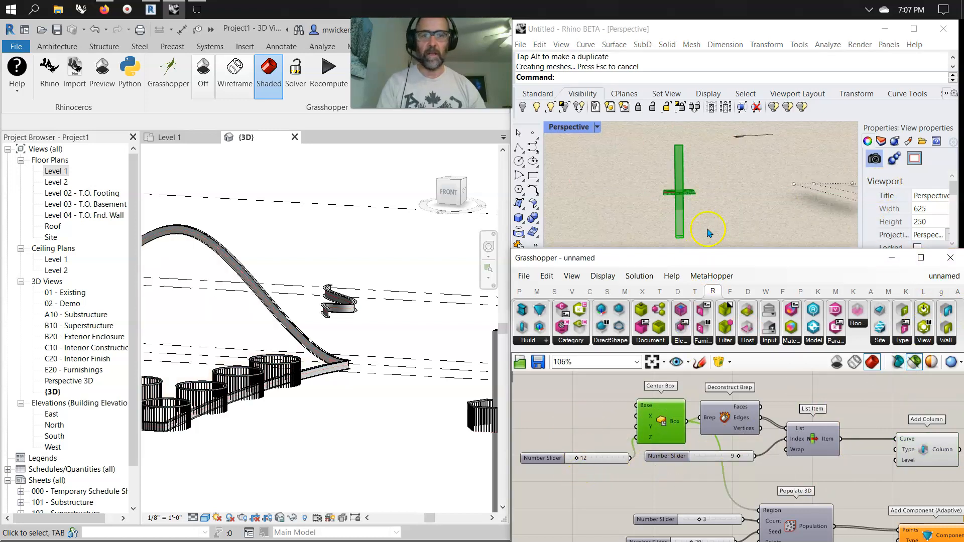
pyautogui.scroll(2, 678, 200)
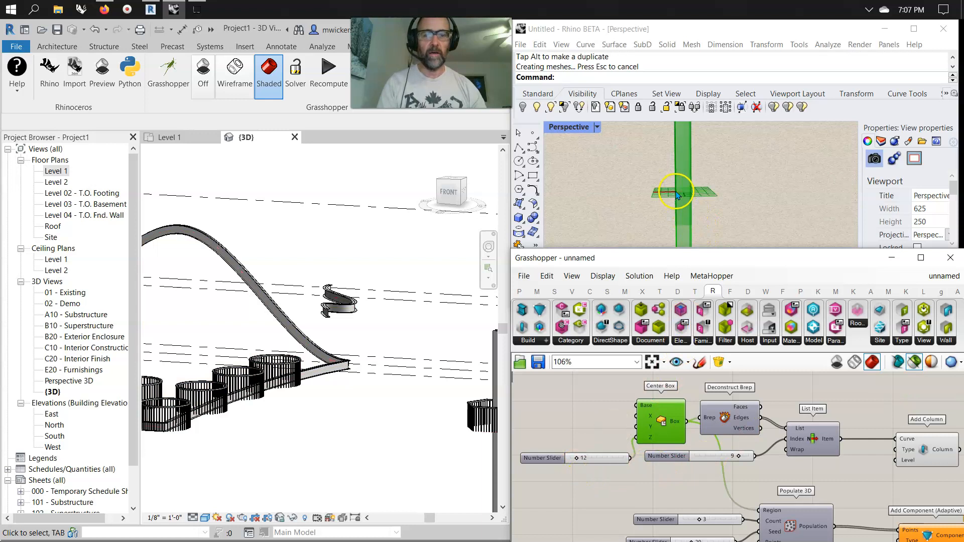
pyautogui.click(576, 461)
pyautogui.click(914, 363)
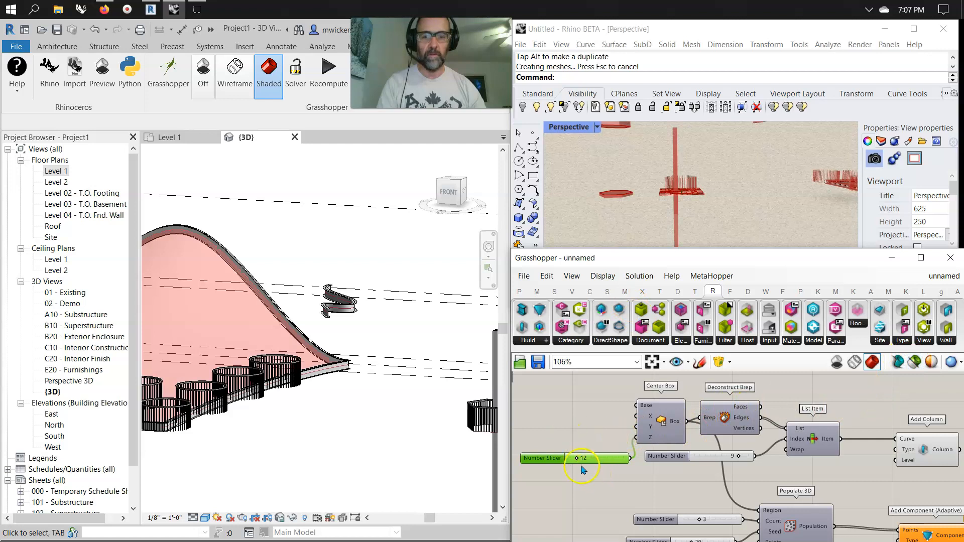
# Step: Set the number slider feeding the Center Box Z input to a maximum of 10 and a value of 7
pyautogui.moveTo(577, 458); pyautogui.dragTo(581, 463)
pyautogui.click(658, 432)
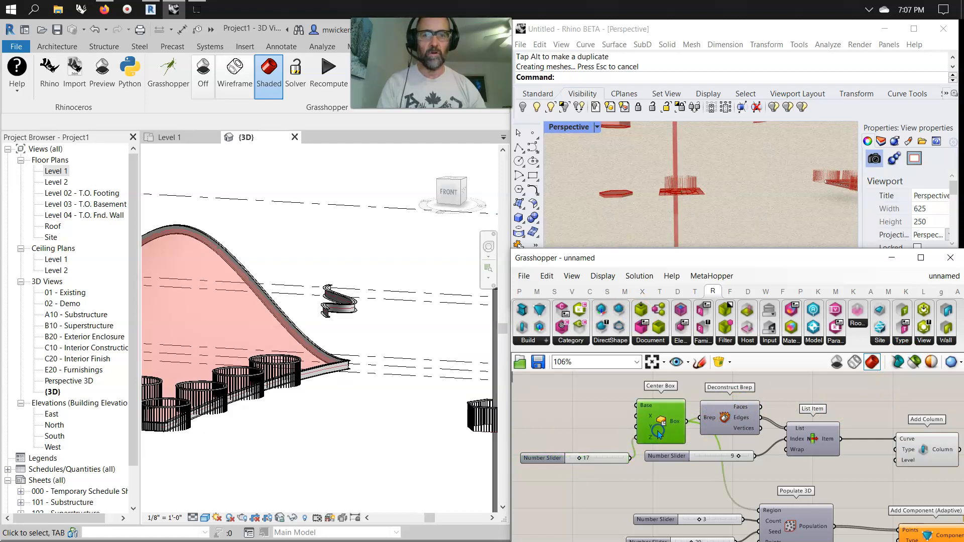
pyautogui.rightClick(608, 460)
pyautogui.click(630, 455)
pyautogui.click(699, 437)
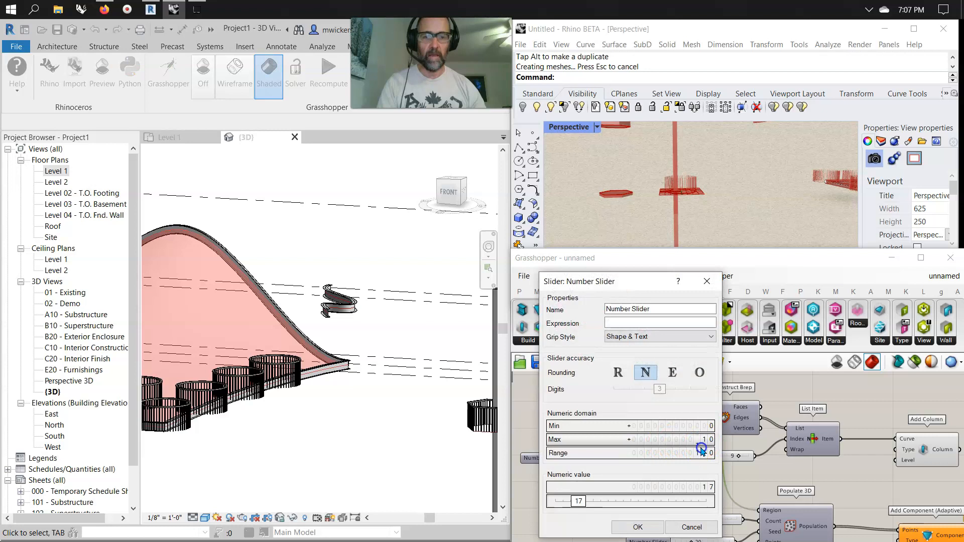
pyautogui.click(664, 509)
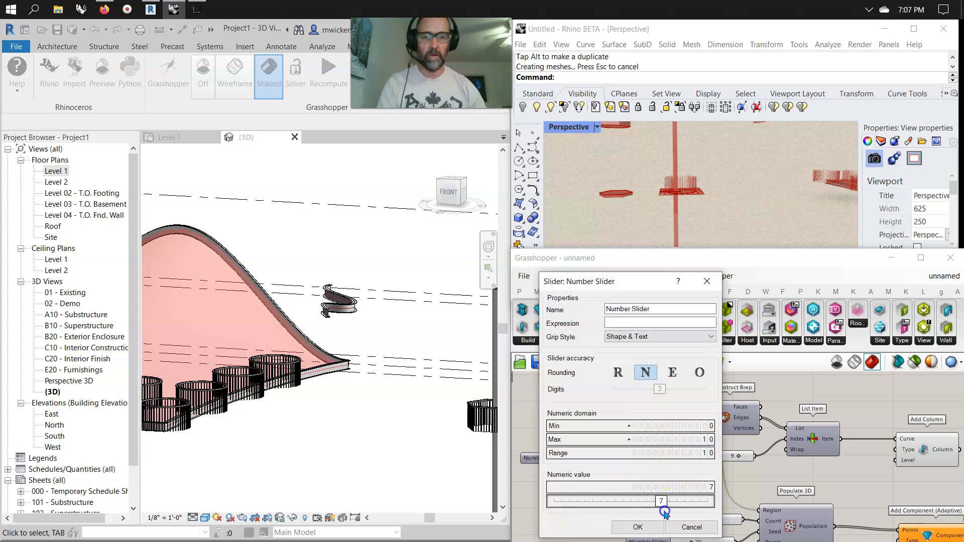
pyautogui.click(638, 527)
# Step: Examine the resized column in the Rhino perspective view and up close in the Revit 3D view
pyautogui.scroll(3, 679, 201)
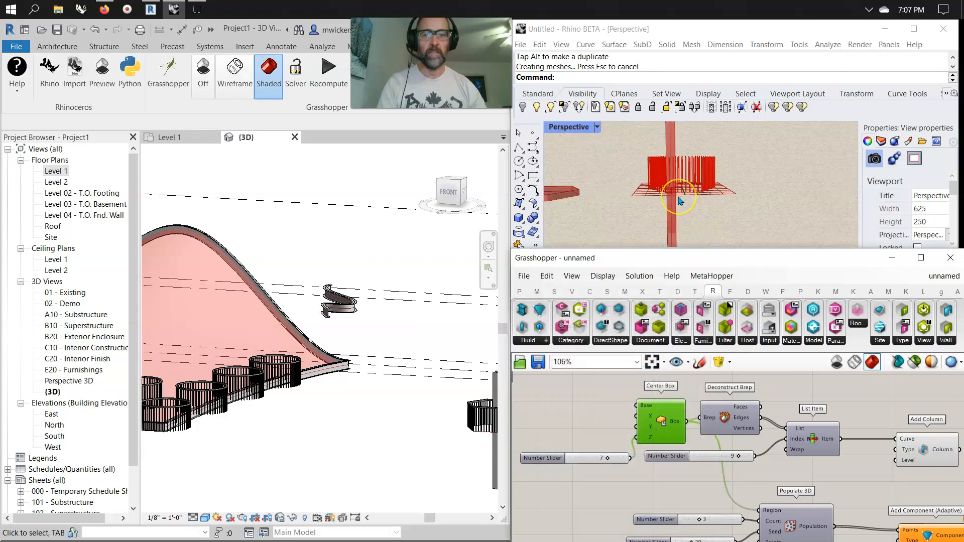
pyautogui.scroll(-3, 679, 200)
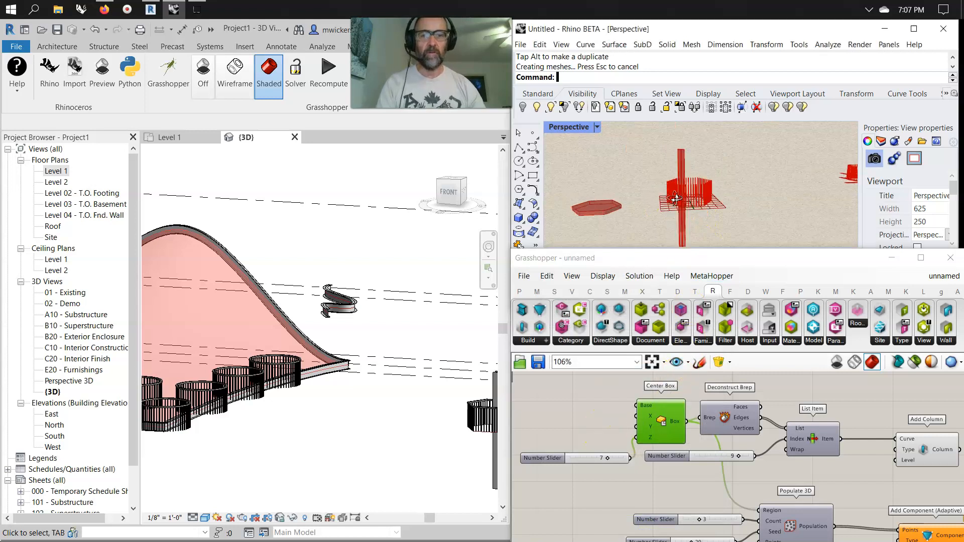
pyautogui.moveTo(676, 198); pyautogui.dragTo(653, 208, button='right')
pyautogui.scroll(-2, 391, 335)
pyautogui.click(458, 420)
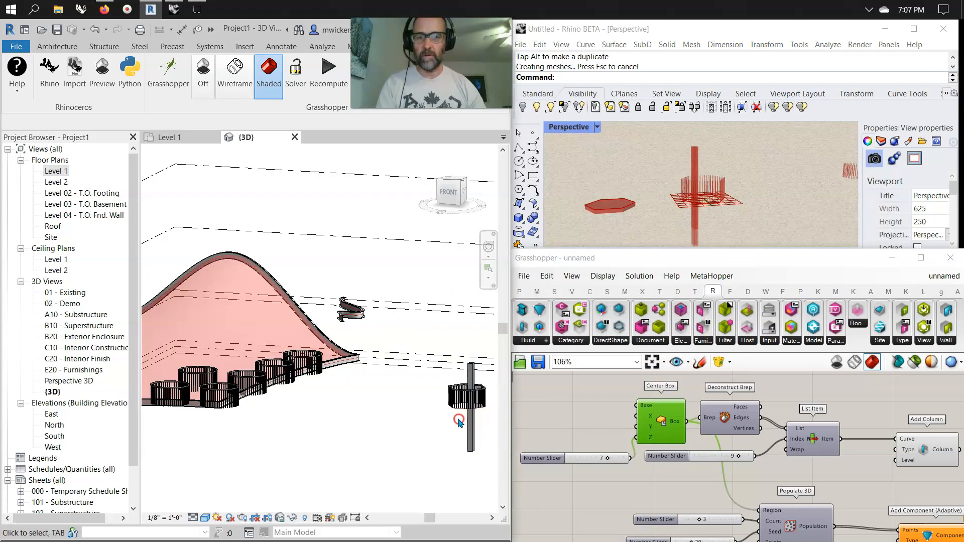
pyautogui.moveTo(492, 435); pyautogui.dragTo(356, 350, button='middle')
pyautogui.scroll(7, 347, 312)
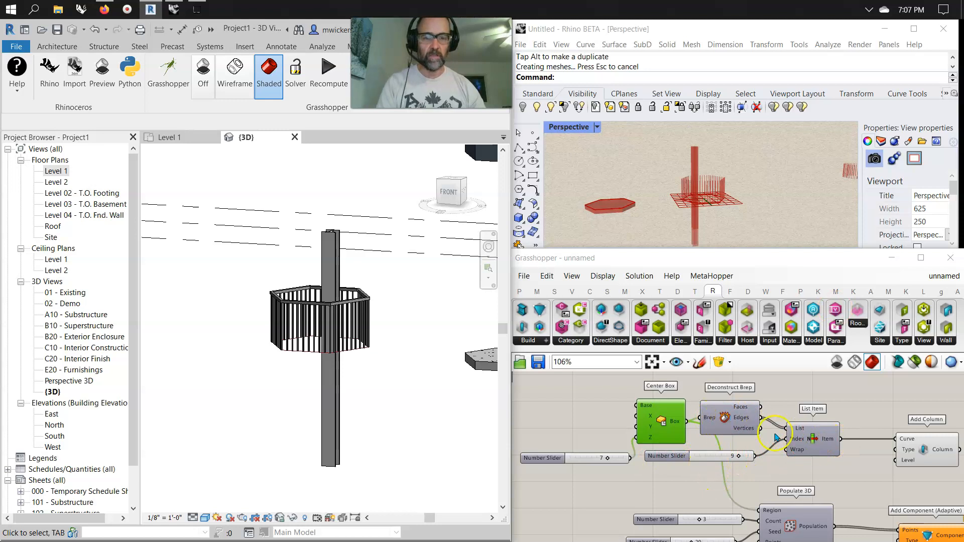
# Step: Turn on the preview of the Center Box and select the Add Column component to highlight its column against the box
pyautogui.click(739, 459)
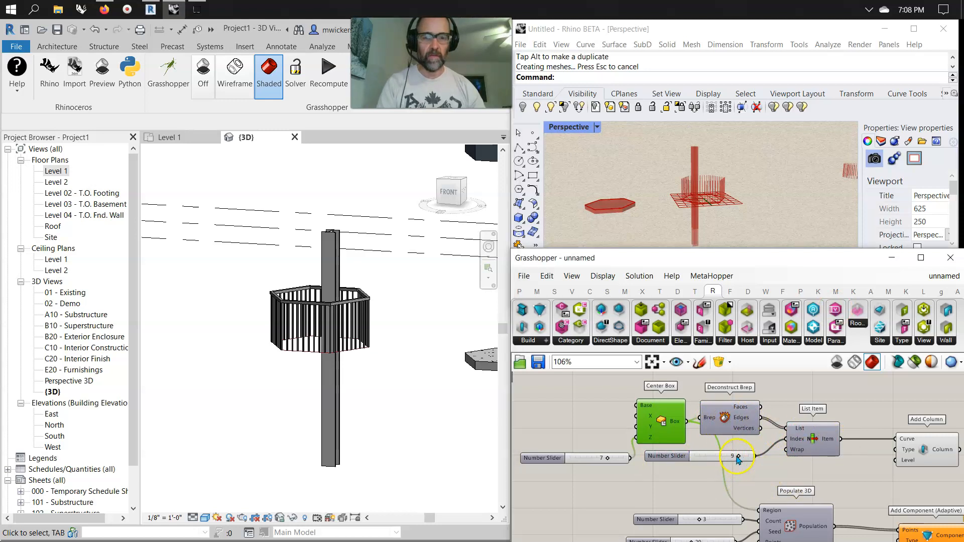
pyautogui.moveTo(739, 459)
pyautogui.mouseDown()
pyautogui.moveTo(755, 459)
pyautogui.moveTo(742, 457)
pyautogui.mouseUp()
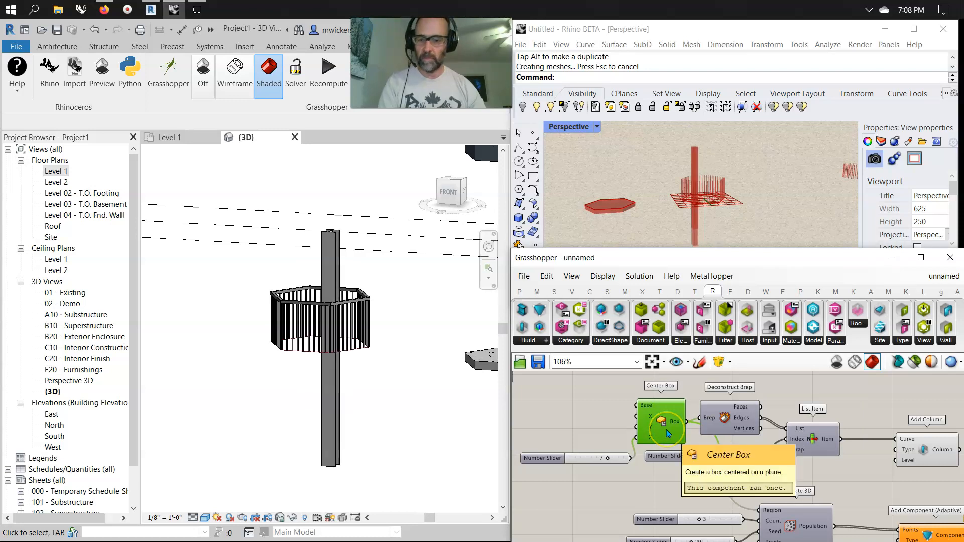
pyautogui.moveTo(668, 427); pyautogui.dragTo(670, 427)
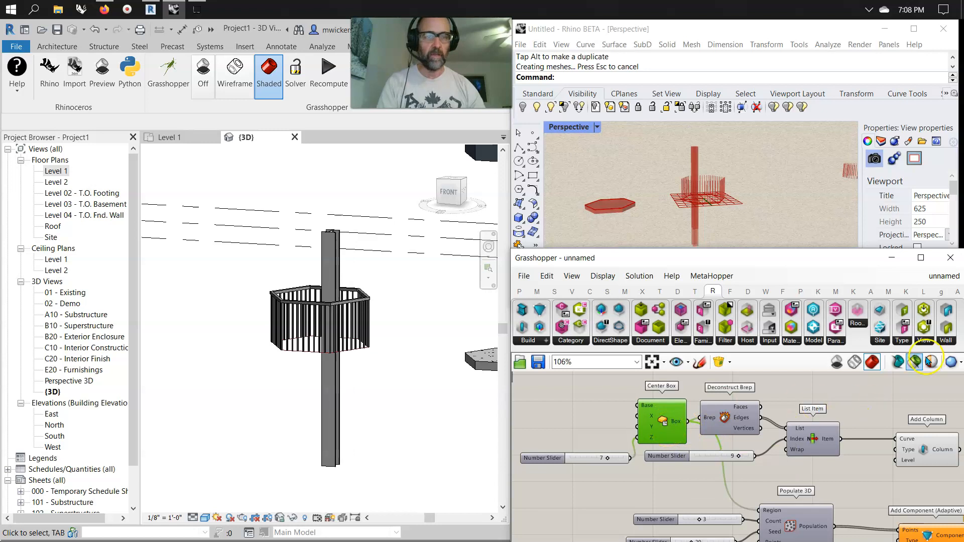
pyautogui.rightClick(678, 425)
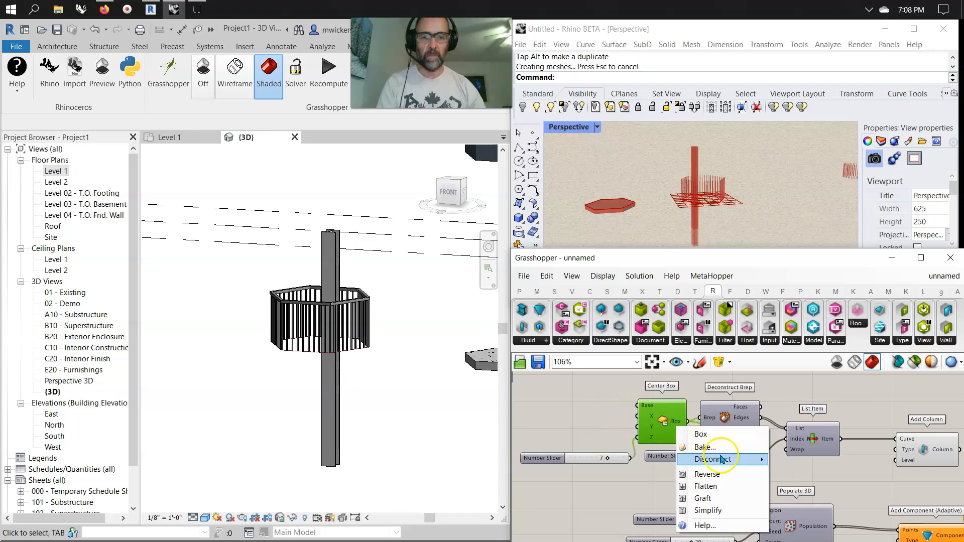
pyautogui.rightClick(591, 422)
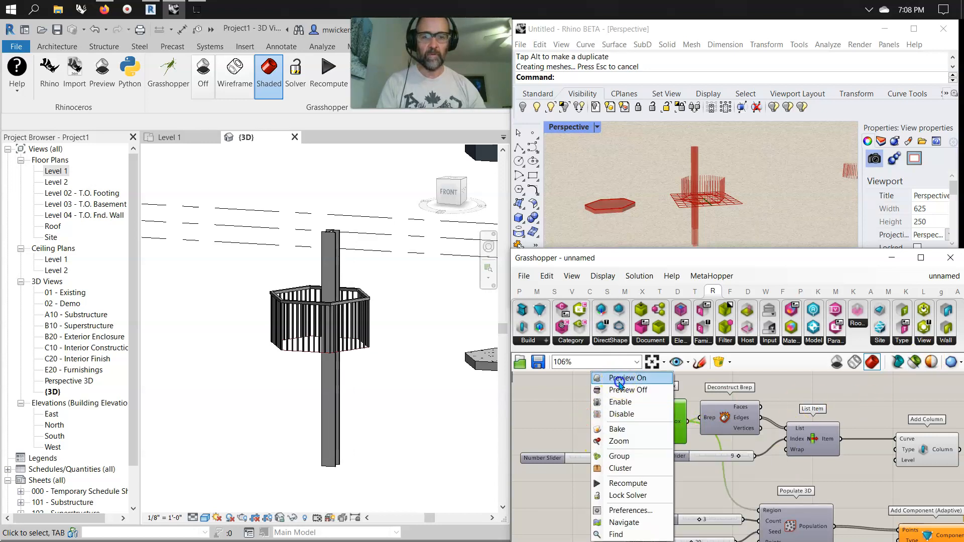
pyautogui.click(608, 392)
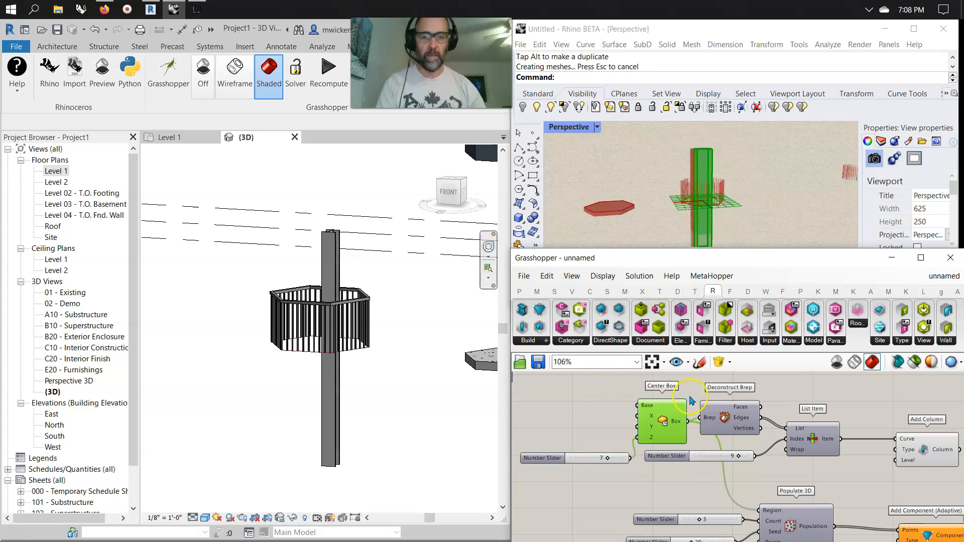
pyautogui.click(926, 453)
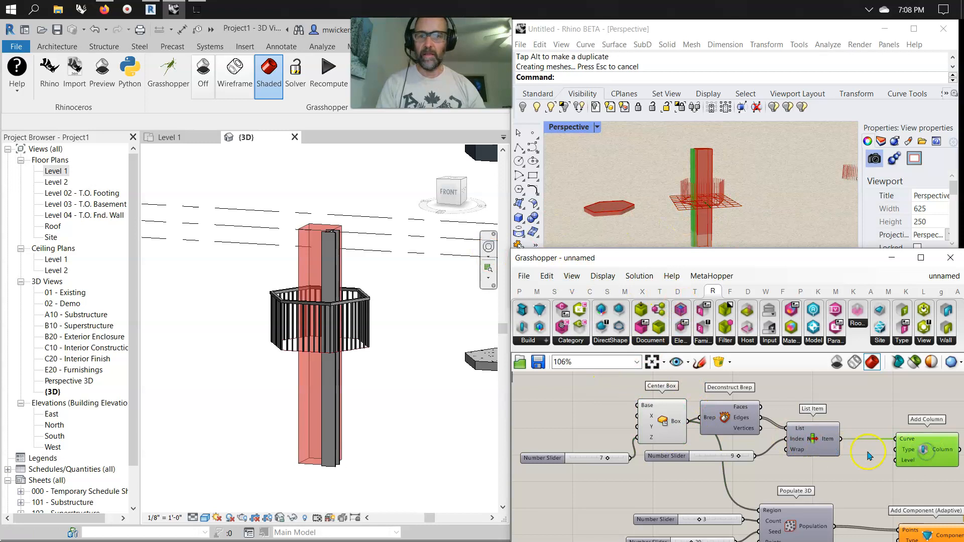
pyautogui.moveTo(740, 458)
pyautogui.mouseDown()
pyautogui.moveTo(749, 460)
pyautogui.moveTo(723, 461)
pyautogui.moveTo(761, 460)
pyautogui.moveTo(740, 461)
pyautogui.mouseUp()
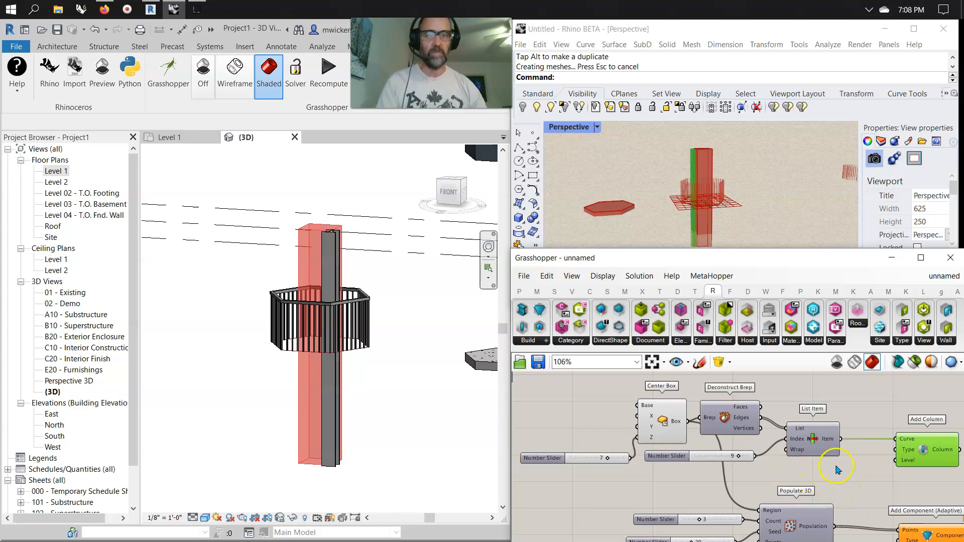
# Step: Examine the Populate 3D and Add Component (Adaptive and Location) components alongside the Build component list
pyautogui.moveTo(858, 485); pyautogui.dragTo(813, 416, button='right')
pyautogui.scroll(-1, 809, 425)
pyautogui.moveTo(805, 496); pyautogui.dragTo(764, 464, button='right')
pyautogui.scroll(2, 819, 441)
pyautogui.moveTo(696, 459); pyautogui.dragTo(724, 498, button='right')
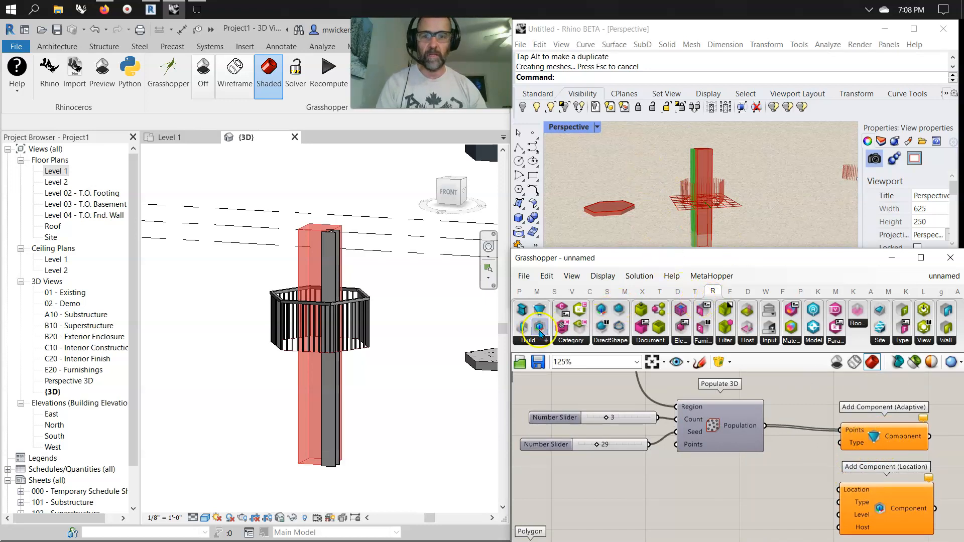
pyautogui.click(525, 341)
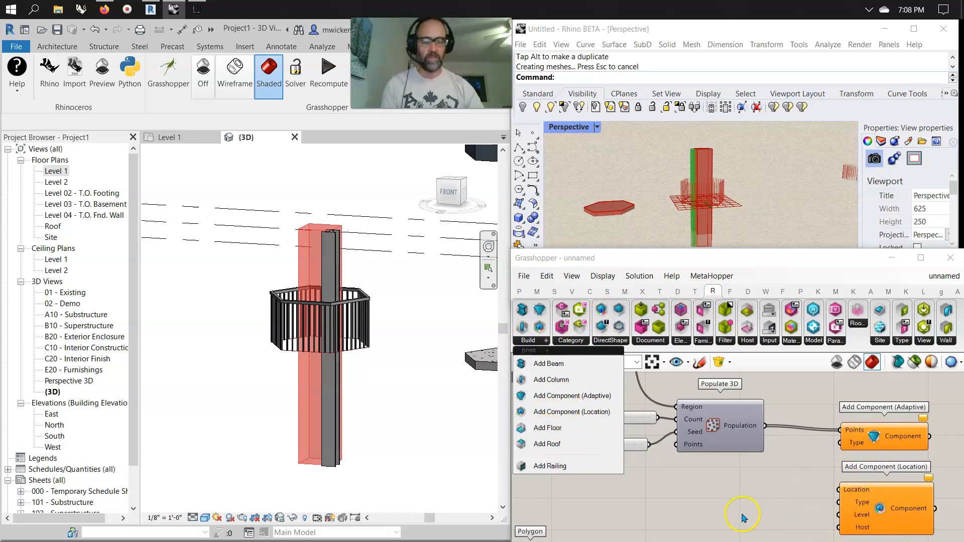
# Step: Select the Polygon component that feeds the floor, roof and railing definitions and examine its outline in the Rhino perspective view
pyautogui.scroll(-1, 746, 517)
pyautogui.moveTo(691, 500); pyautogui.dragTo(741, 386, button='right')
pyautogui.scroll(-1, 716, 452)
pyautogui.scroll(-1, 745, 454)
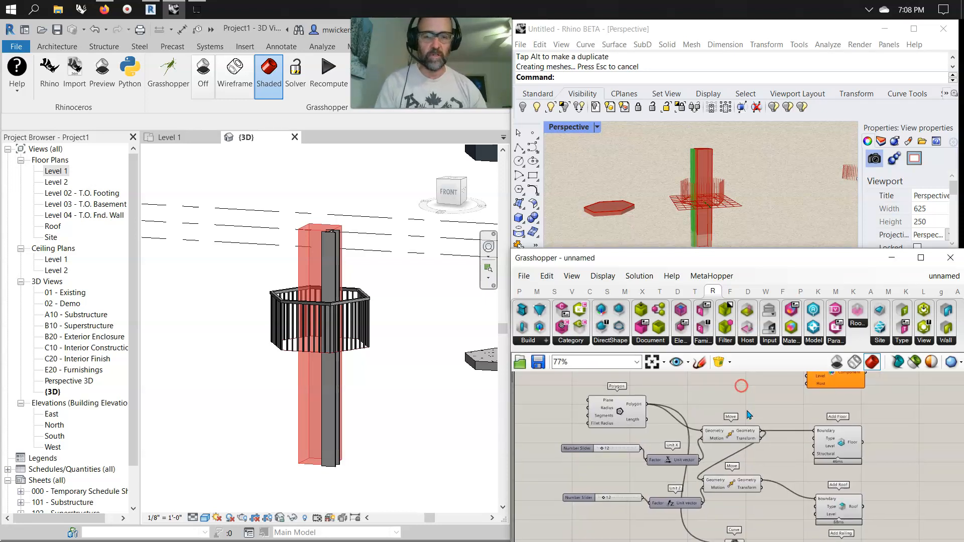
pyautogui.moveTo(757, 444)
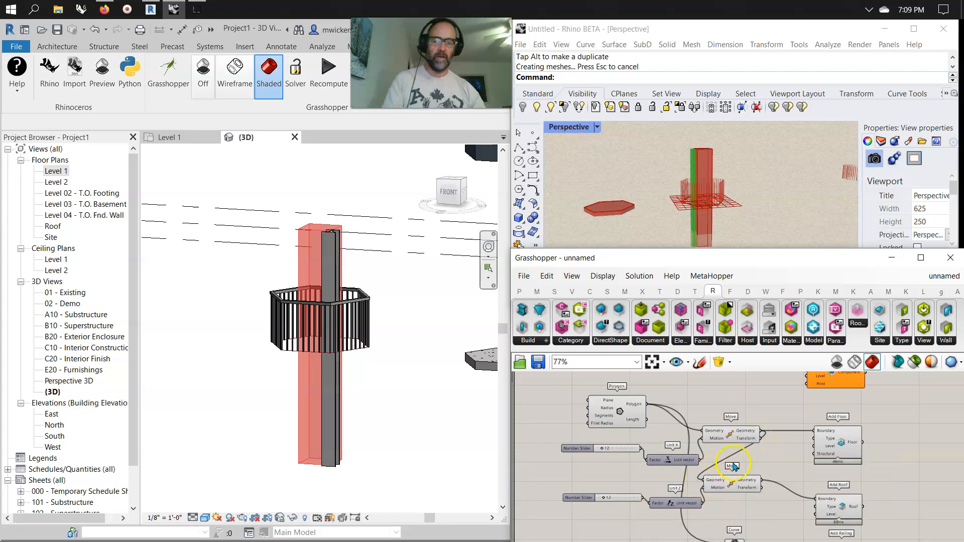
pyautogui.click(623, 418)
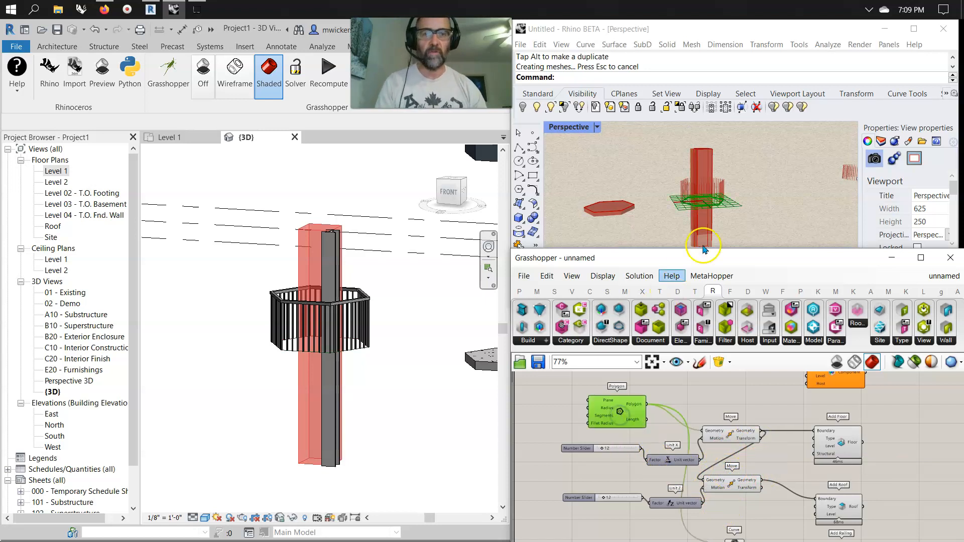
pyautogui.scroll(2, 711, 215)
pyautogui.scroll(4, 709, 215)
pyautogui.scroll(-4, 703, 215)
pyautogui.moveTo(704, 216); pyautogui.dragTo(705, 228, button='right')
# Step: Trace the floor definition by selecting the Polygon, the Unit X Move and the Add Floor components and viewing the highlighted geometry in Rhino
pyautogui.click(843, 443)
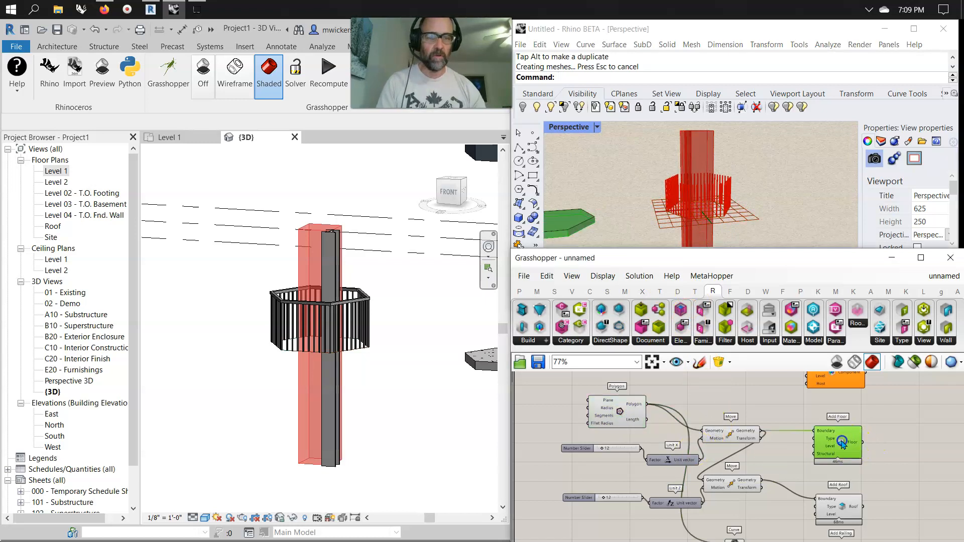
pyautogui.click(849, 504)
pyautogui.moveTo(787, 492); pyautogui.dragTo(800, 480, button='right')
pyautogui.click(624, 401)
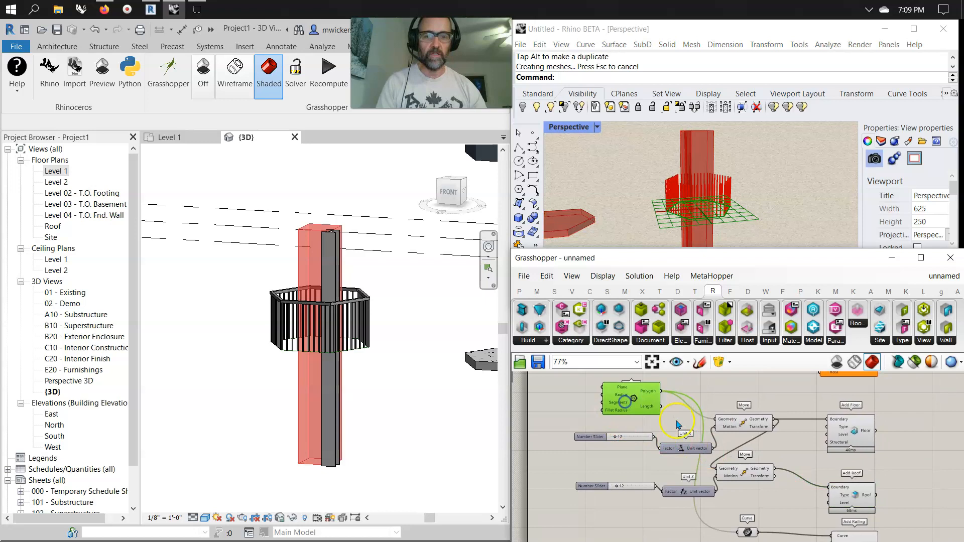
pyautogui.click(737, 421)
pyautogui.moveTo(598, 234); pyautogui.dragTo(629, 229, button='right')
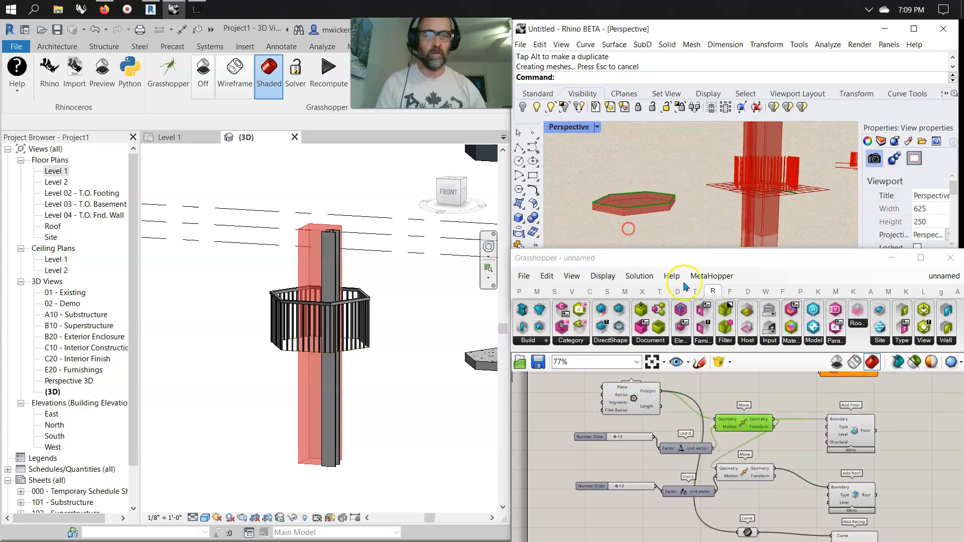
pyautogui.click(864, 430)
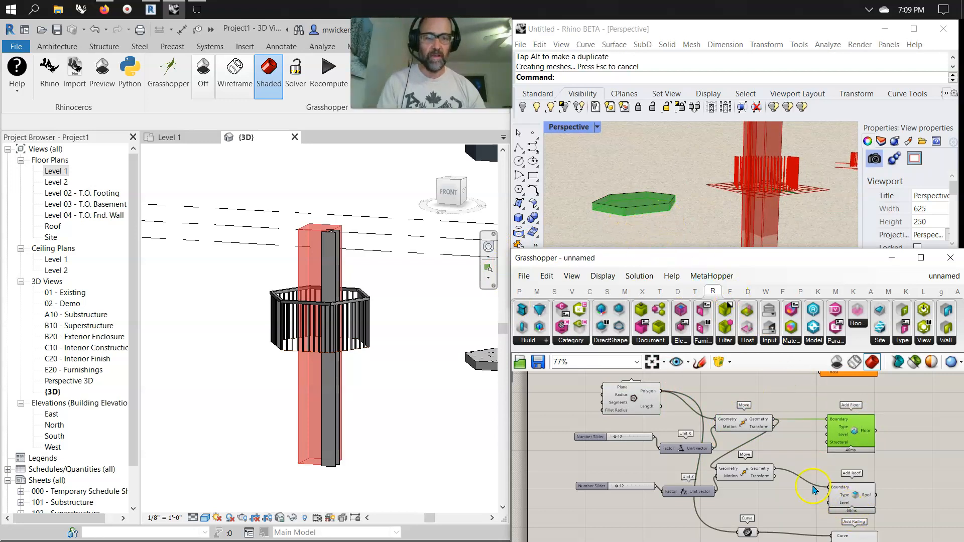
# Step: Select the Unit Z Move component and examine the raised roof boundary in Rhino and the floor and roof in the Revit 3D view
pyautogui.click(745, 473)
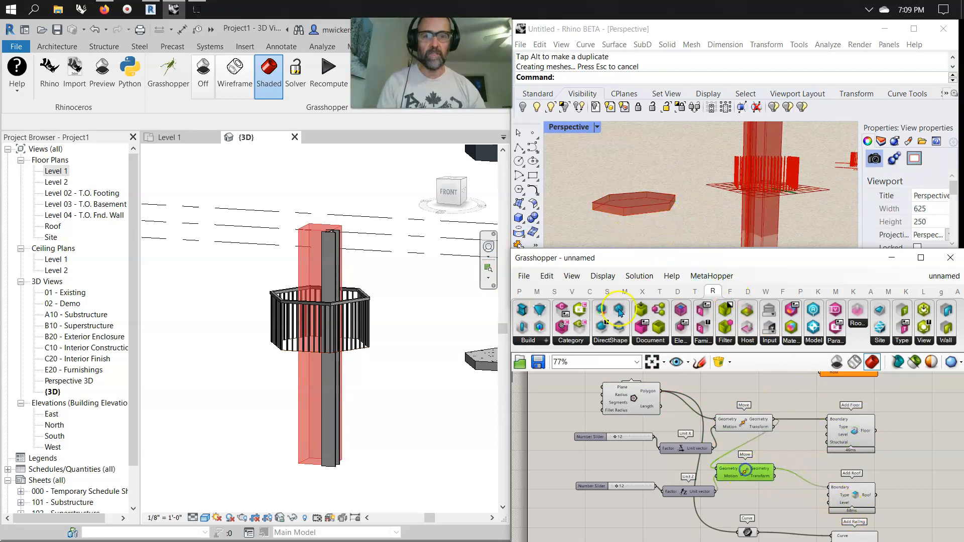
pyautogui.moveTo(609, 205); pyautogui.dragTo(631, 198, button='right')
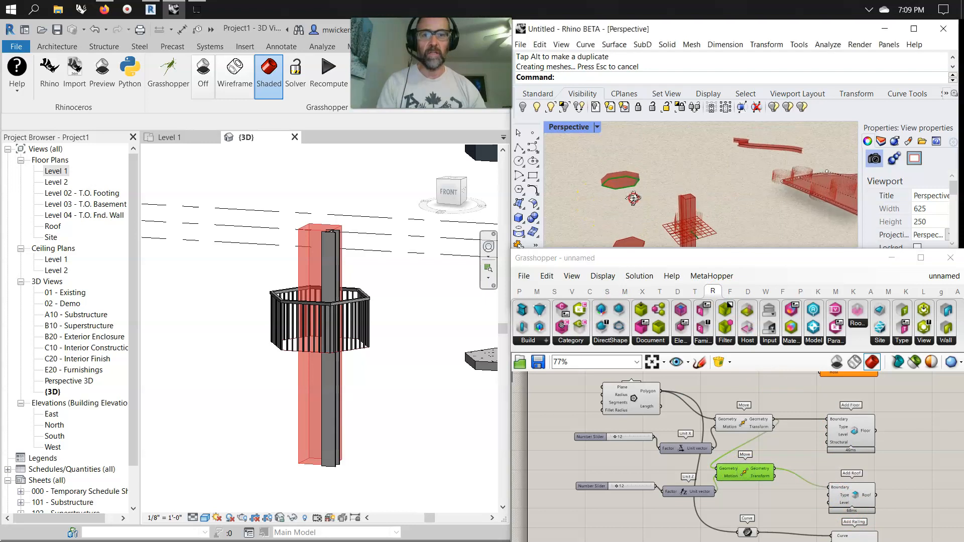
pyautogui.scroll(4, 631, 198)
pyautogui.scroll(-2, 369, 362)
pyautogui.click(385, 351)
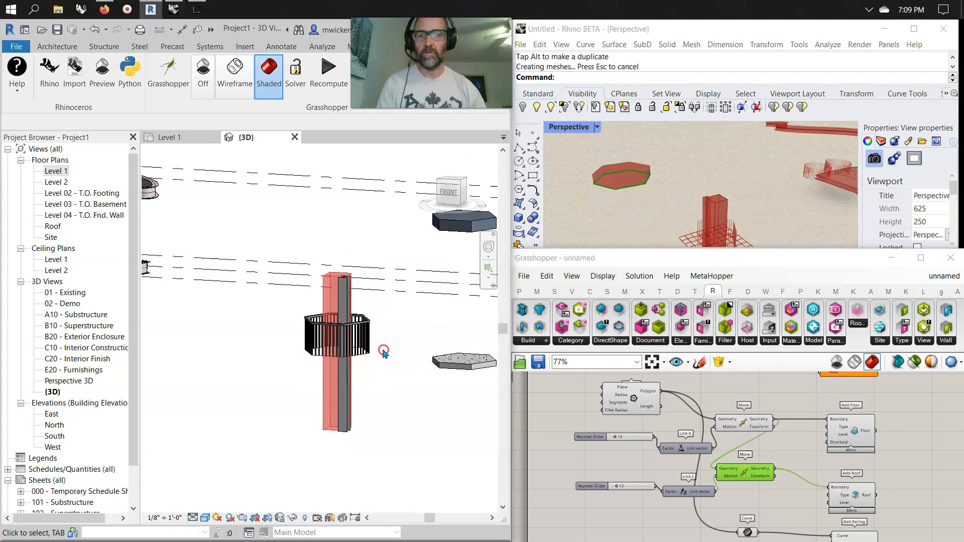
pyautogui.click(431, 319)
pyautogui.moveTo(335, 347); pyautogui.dragTo(327, 352, button='middle')
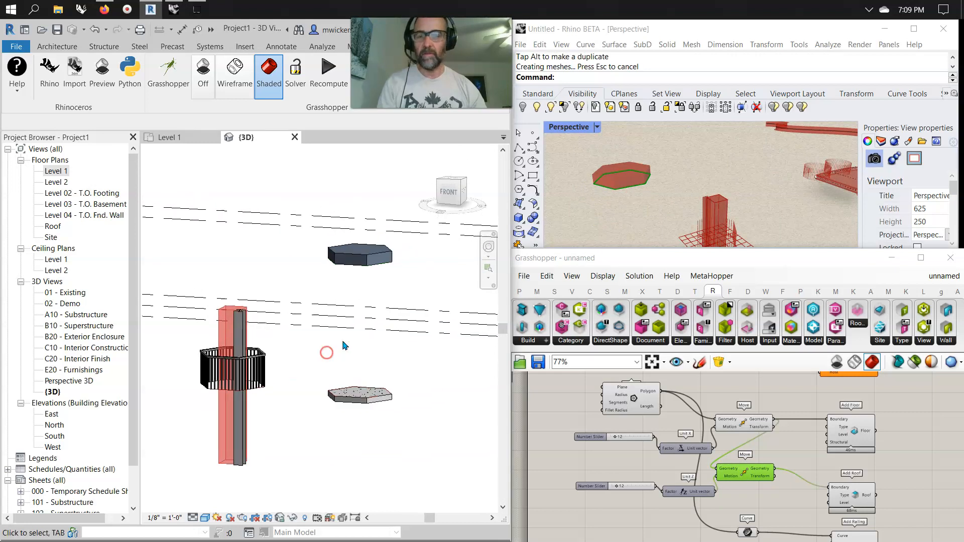
pyautogui.scroll(1, 366, 324)
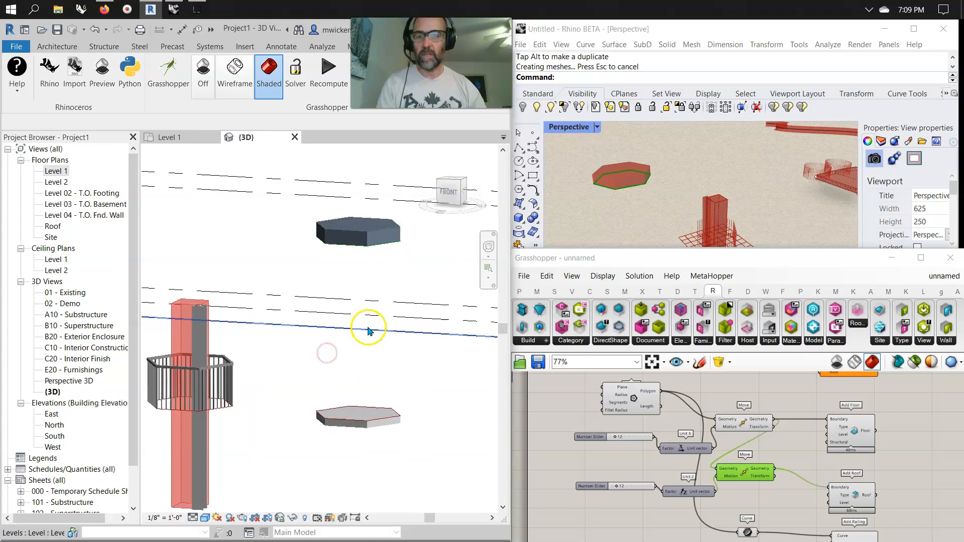
# Step: Compare the Add Floor and Add Roof components by selecting each to highlight its hexagonal slab in the Rhino view
pyautogui.click(738, 425)
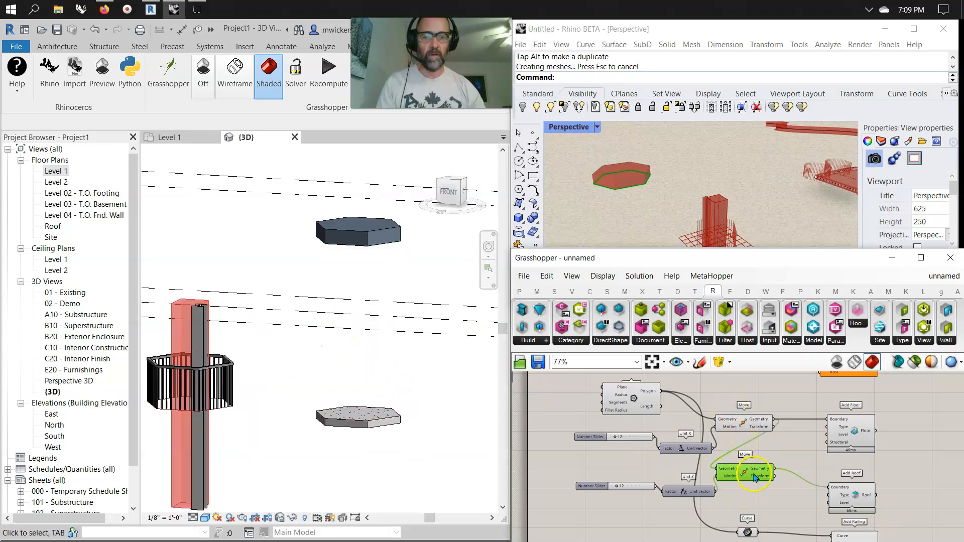
pyautogui.scroll(-3, 650, 218)
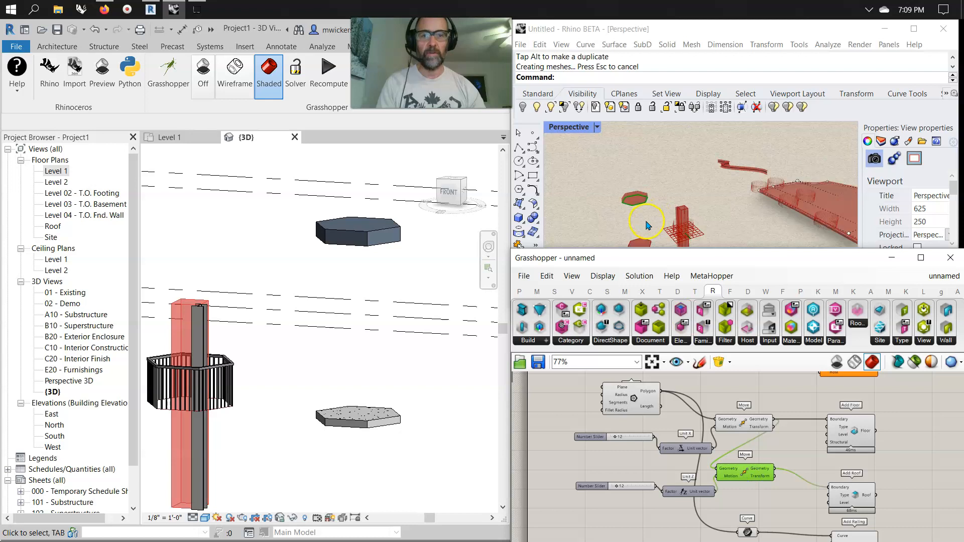
pyautogui.click(852, 500)
pyautogui.click(843, 428)
pyautogui.click(852, 492)
pyautogui.moveTo(789, 510); pyautogui.dragTo(764, 476, button='right')
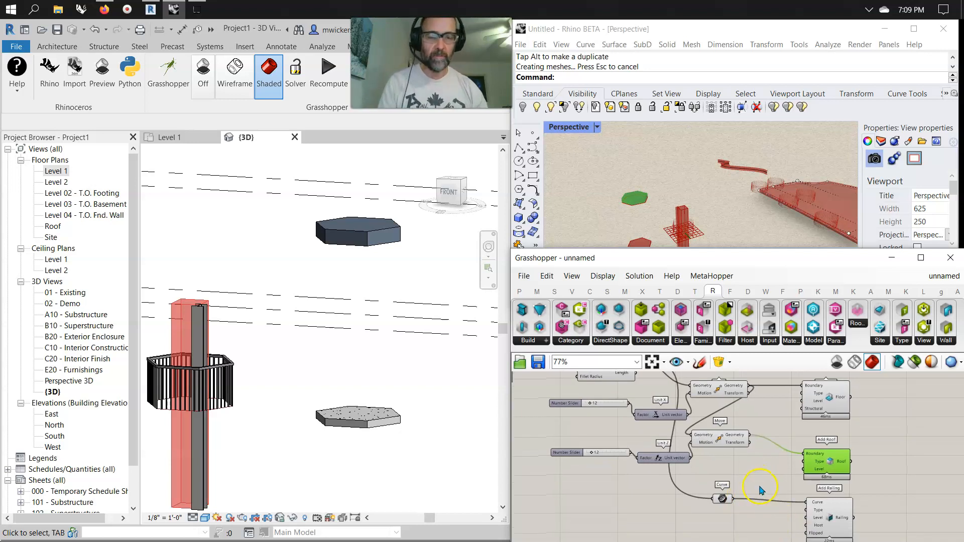
# Step: Select the Add Railing component fed by the polygon curve and examine its railing in the Rhino and Revit 3D views
pyautogui.scroll(3, 759, 490)
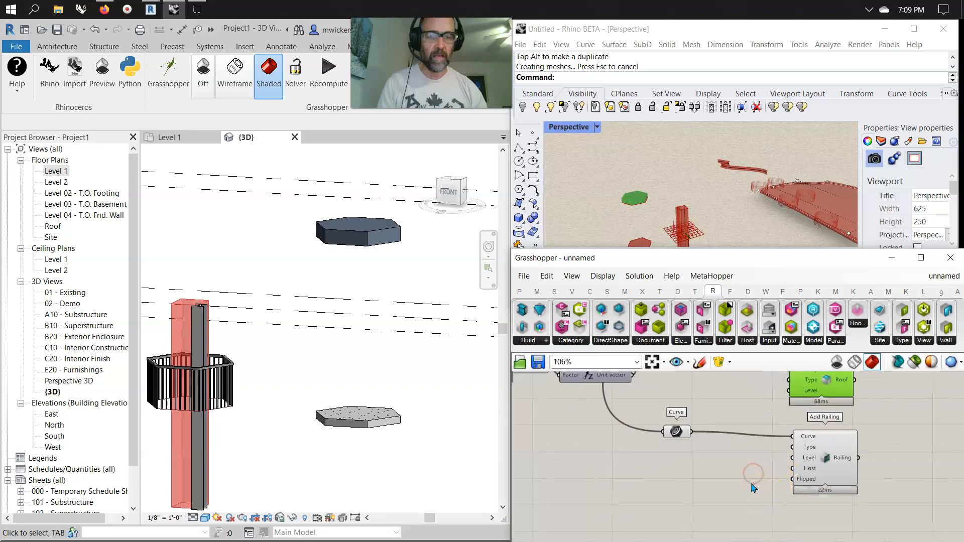
pyautogui.moveTo(756, 492); pyautogui.dragTo(755, 510, button='right')
pyautogui.click(848, 485)
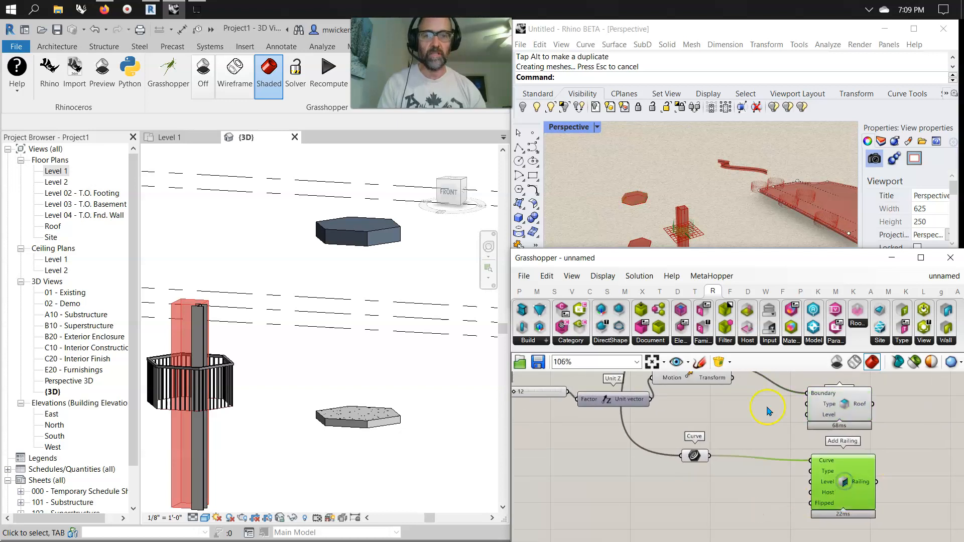
pyautogui.scroll(4, 685, 233)
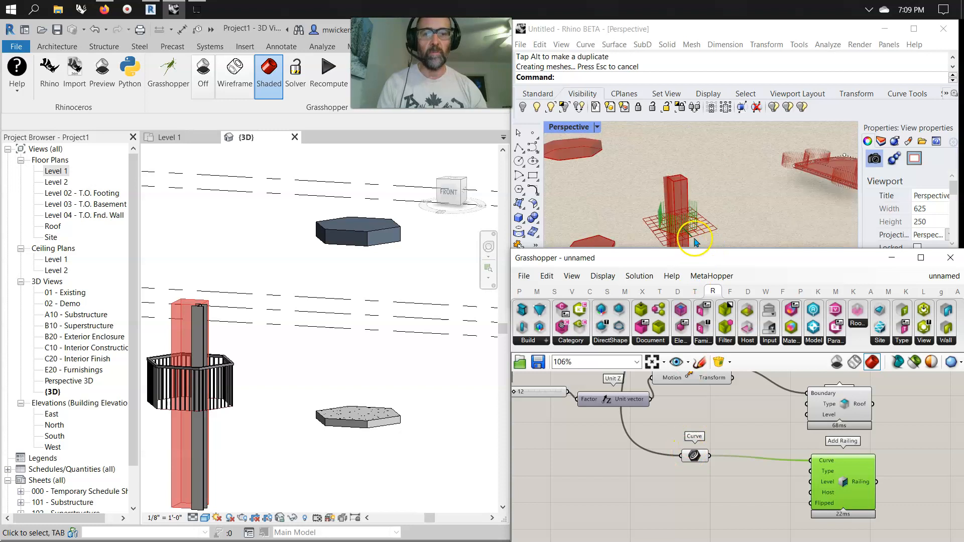
pyautogui.scroll(-2, 203, 438)
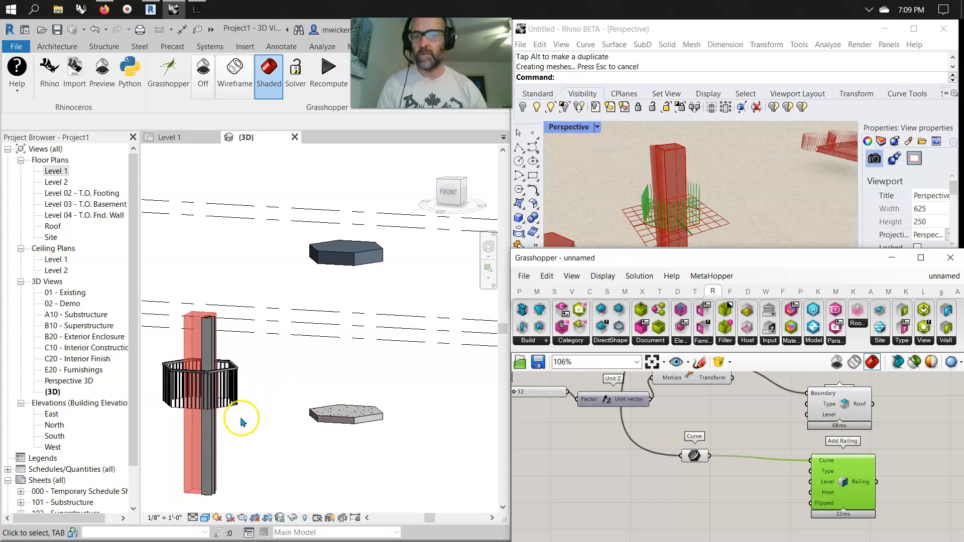
pyautogui.click(271, 438)
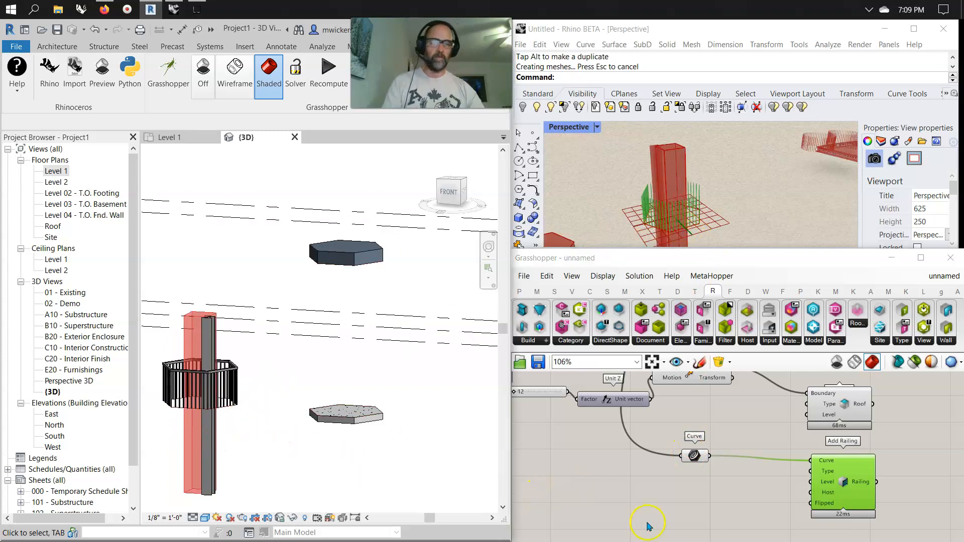
# Step: Open the code of the GhPython Script component that supplies circles to Add Railing in the surface definition
pyautogui.scroll(-4, 724, 506)
pyautogui.rightClick(690, 508)
pyautogui.click(635, 516)
pyautogui.scroll(-3, 864, 444)
pyautogui.moveTo(861, 441); pyautogui.dragTo(693, 527, button='right')
pyautogui.moveTo(748, 465); pyautogui.dragTo(688, 509, button='right')
pyautogui.scroll(5, 679, 505)
pyautogui.scroll(-1, 713, 505)
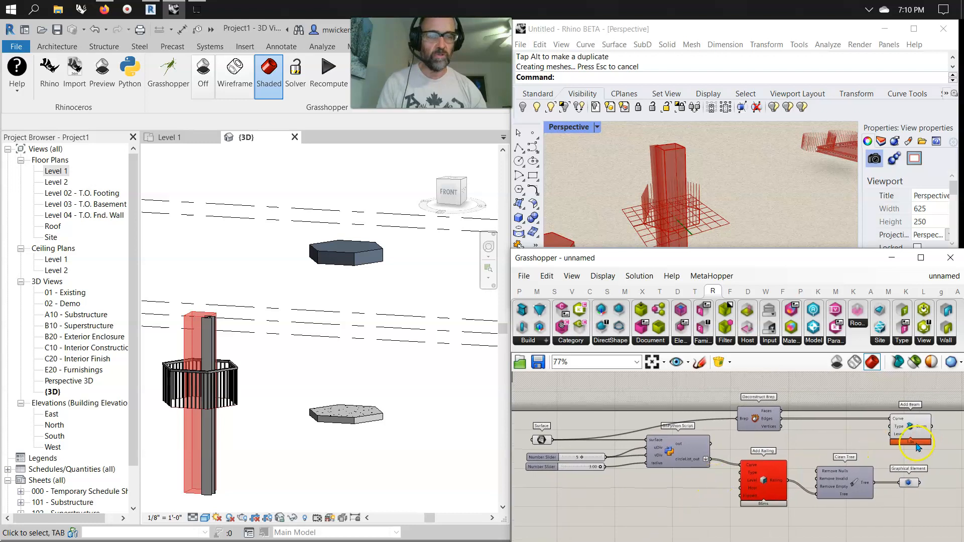
pyautogui.click(671, 454)
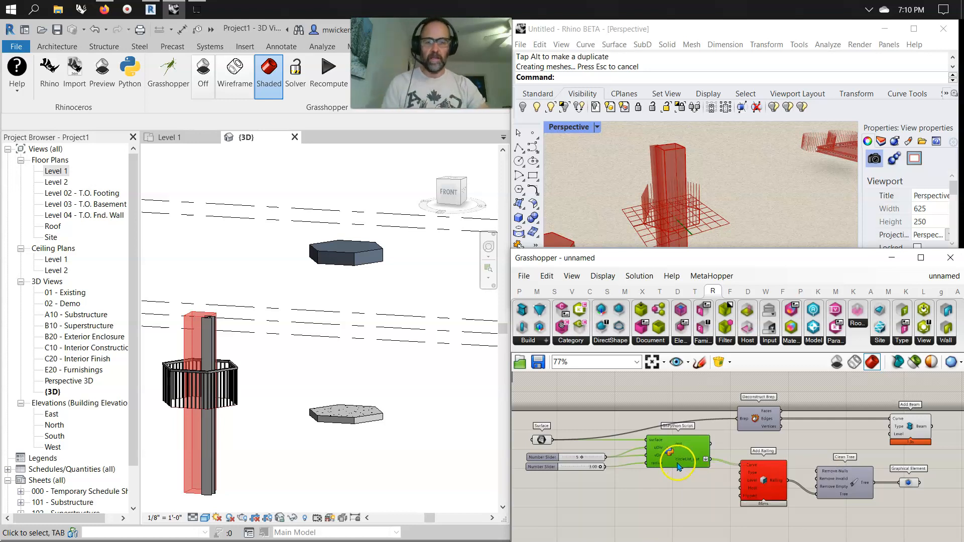
pyautogui.moveTo(677, 464)
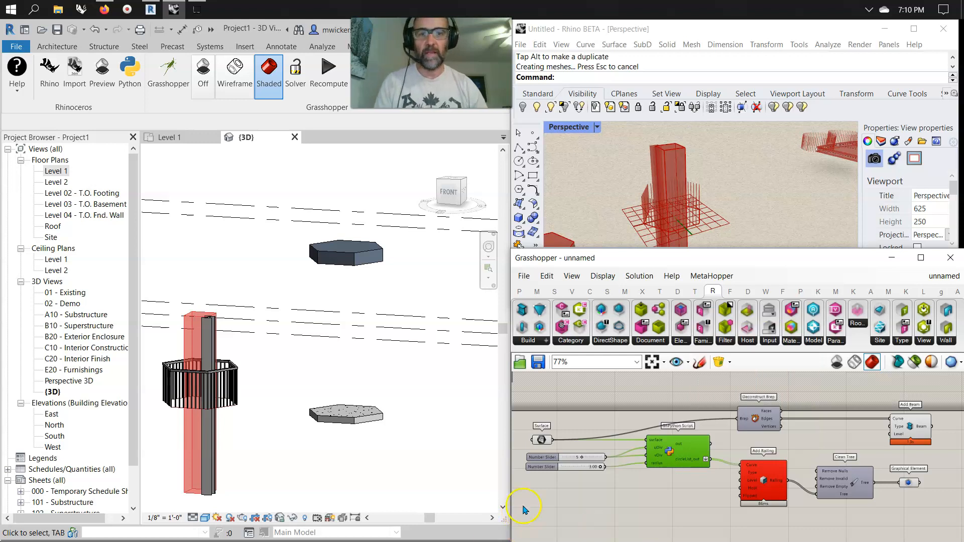
pyautogui.doubleClick(671, 451)
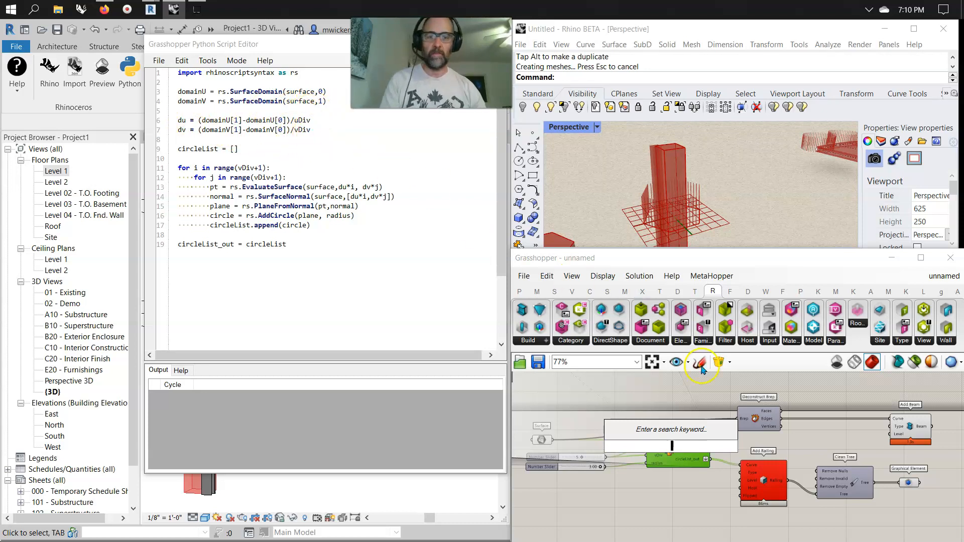
# Step: Duplicate the number slider with value 5 and connect the copy to the GhPython Script's vDiv input
pyautogui.scroll(1, 643, 507)
pyautogui.moveTo(643, 508); pyautogui.dragTo(745, 509, button='right')
pyautogui.scroll(1, 740, 506)
pyautogui.moveTo(681, 486); pyautogui.dragTo(731, 501, button='right')
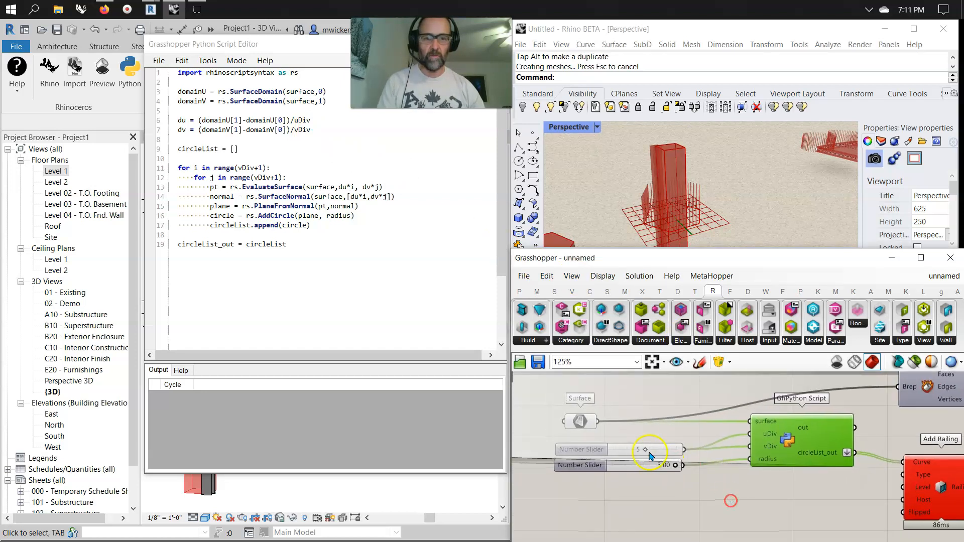
pyautogui.moveTo(657, 454); pyautogui.dragTo(654, 450)
pyautogui.hotkey('ctrl', 'c')
pyautogui.hotkey('ctrl', 'v')
pyautogui.moveTo(727, 463); pyautogui.dragTo(684, 455)
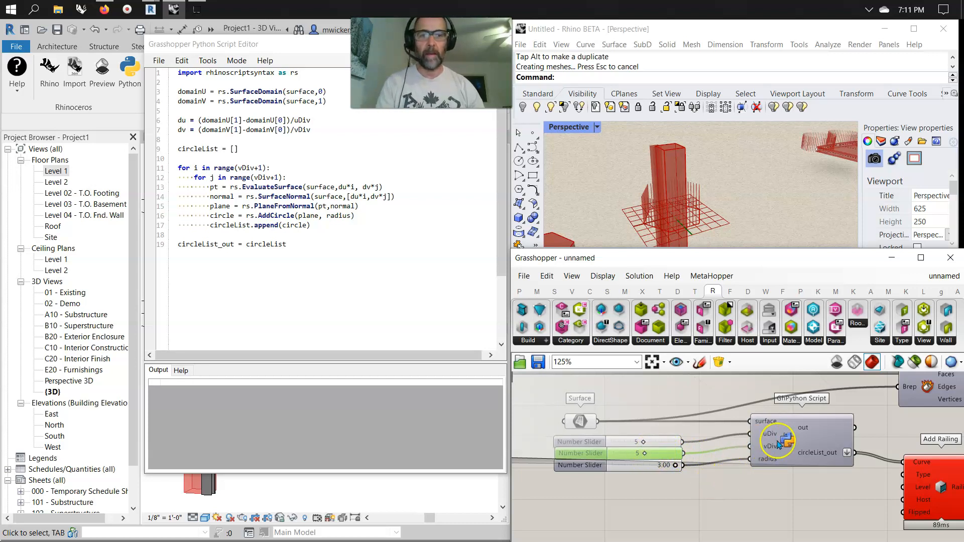
# Step: Select the Surface component and lower the raised control point at the surface's edge in the Rhino perspective view
pyautogui.scroll(-9, 678, 194)
pyautogui.keyDown('shift'); pyautogui.moveTo(735, 217); pyautogui.dragTo(658, 209, button='right'); pyautogui.keyUp('shift')
pyautogui.moveTo(658, 208); pyautogui.dragTo(787, 162, button='right')
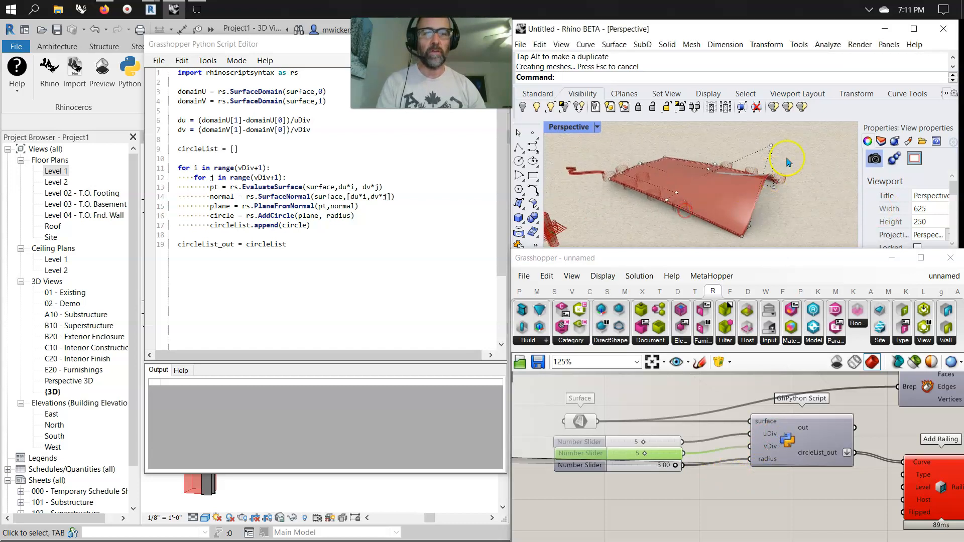
pyautogui.click(575, 422)
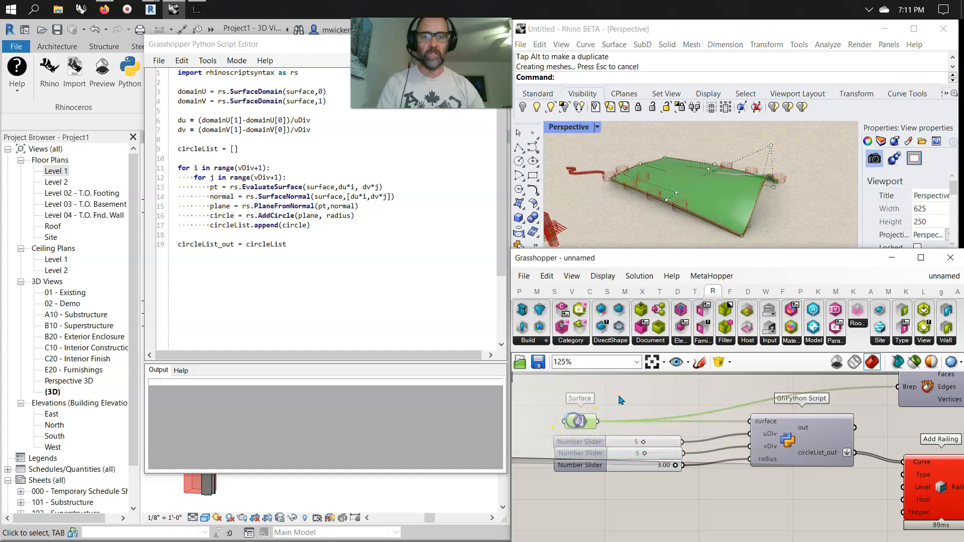
pyautogui.click(770, 146)
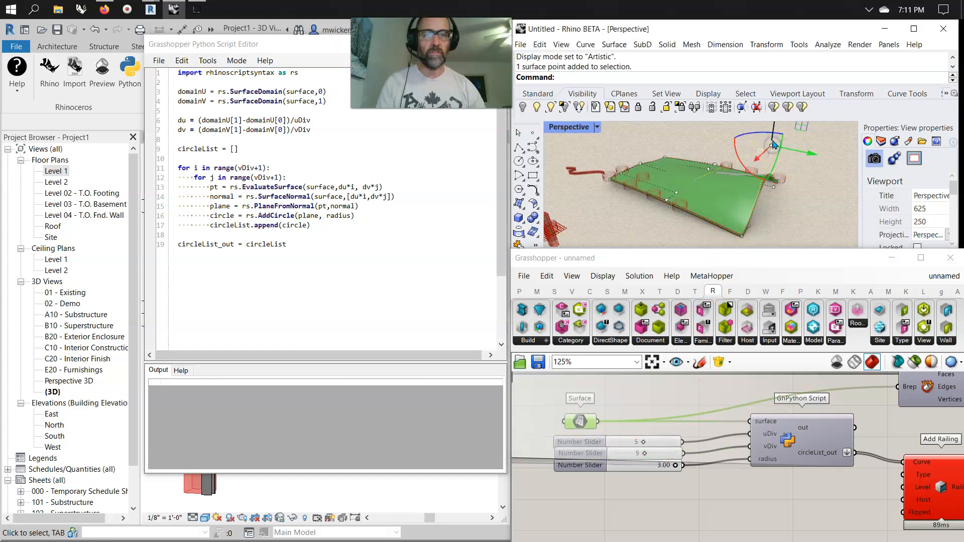
pyautogui.moveTo(814, 172); pyautogui.dragTo(759, 147, button='right')
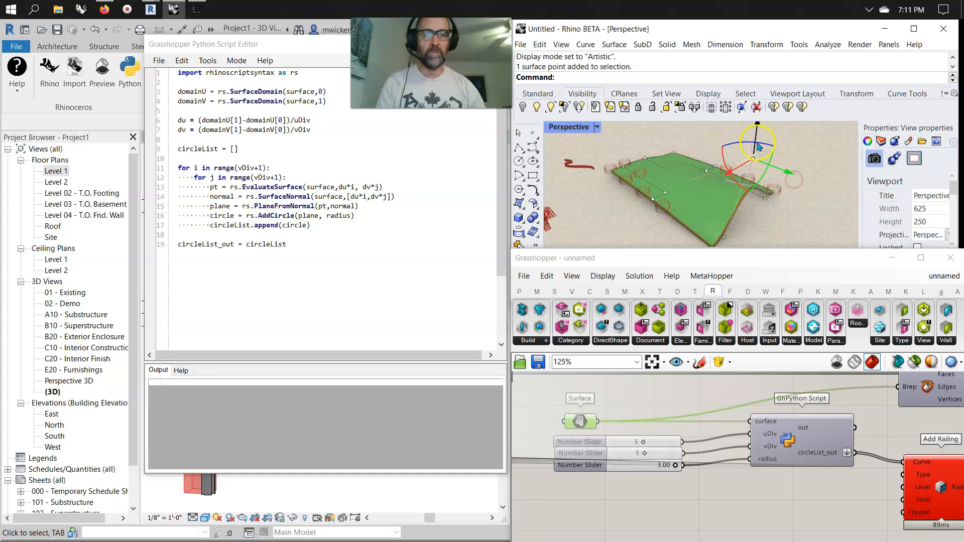
pyautogui.moveTo(757, 128); pyautogui.dragTo(786, 215)
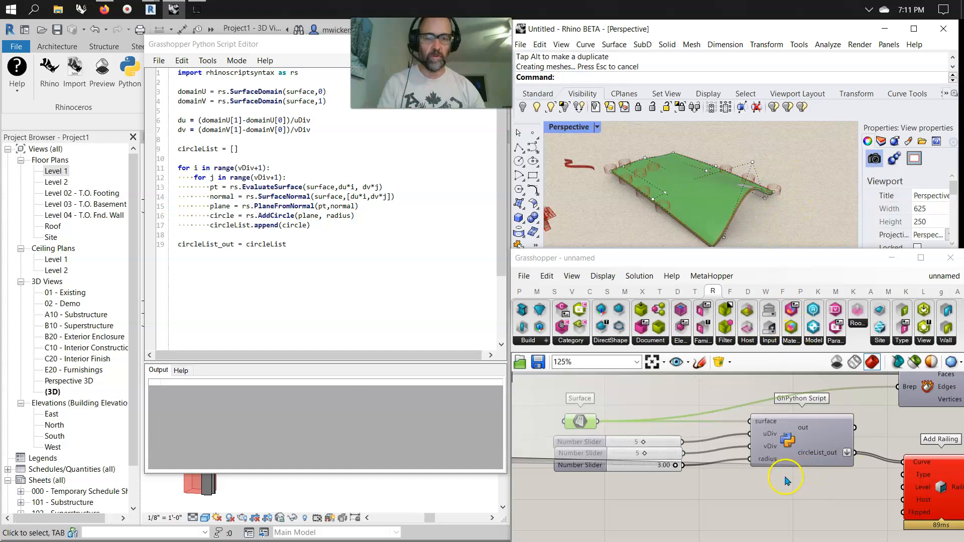
# Step: Shrink the Python Script Editor window and move it over the Grasshopper canvas to uncover the Revit 3D view
pyautogui.moveTo(405, 44); pyautogui.dragTo(547, 64)
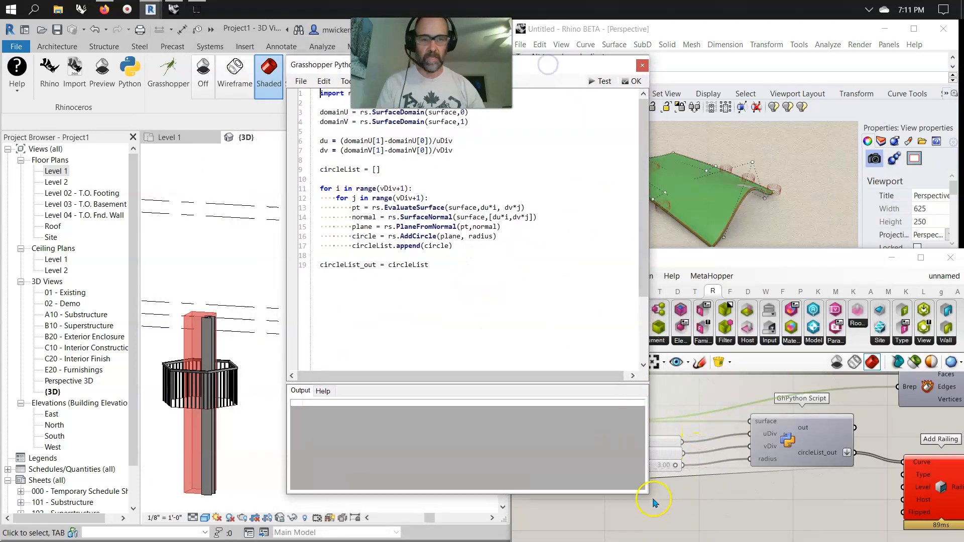
pyautogui.moveTo(648, 494); pyautogui.dragTo(569, 360)
pyautogui.moveTo(449, 68); pyautogui.dragTo(653, 261)
# Step: Examine the curved surface, its edge beams and the circular railings in the Revit 3D view
pyautogui.scroll(-5, 291, 304)
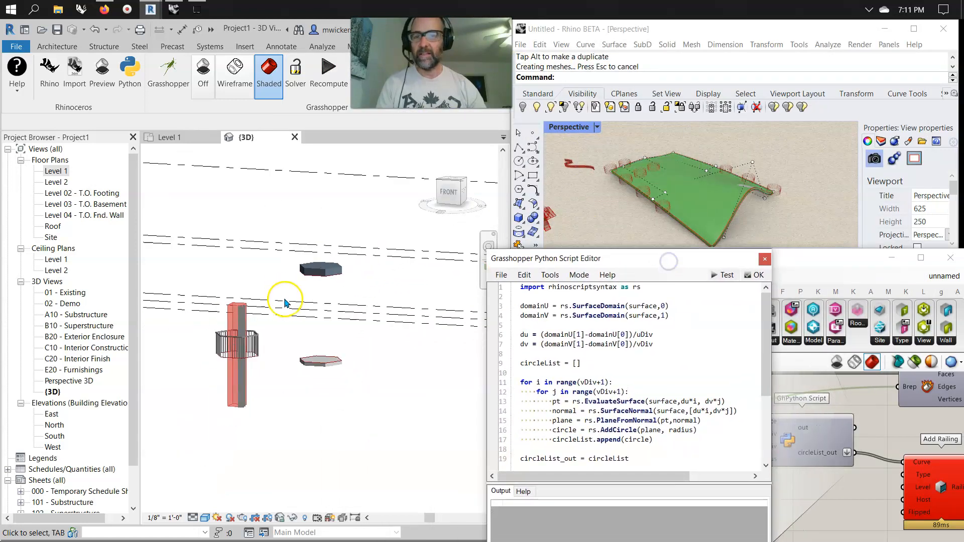
pyautogui.keyDown('shift'); pyautogui.moveTo(191, 344); pyautogui.dragTo(456, 376, button='middle'); pyautogui.keyUp('shift')
pyautogui.scroll(1, 325, 355)
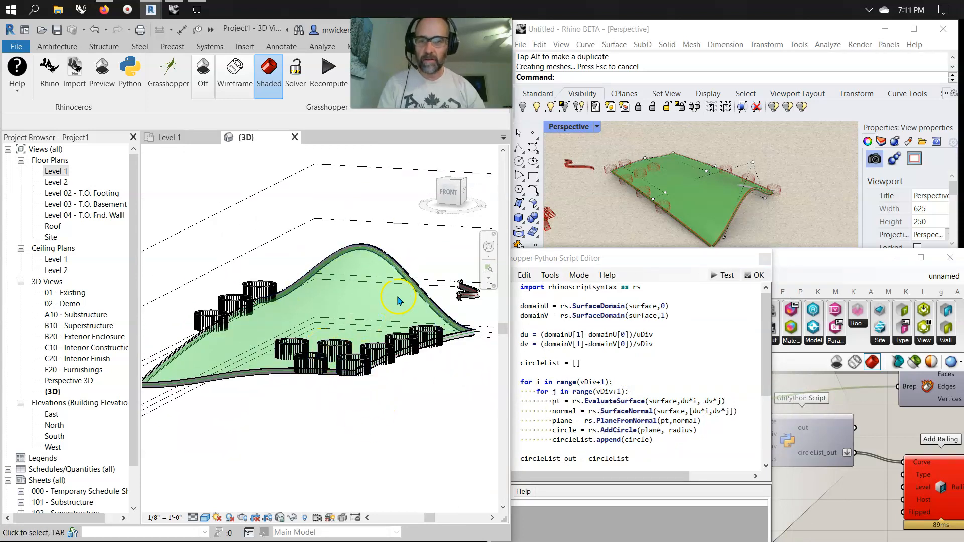
pyautogui.scroll(2, 370, 276)
pyautogui.scroll(-2, 357, 256)
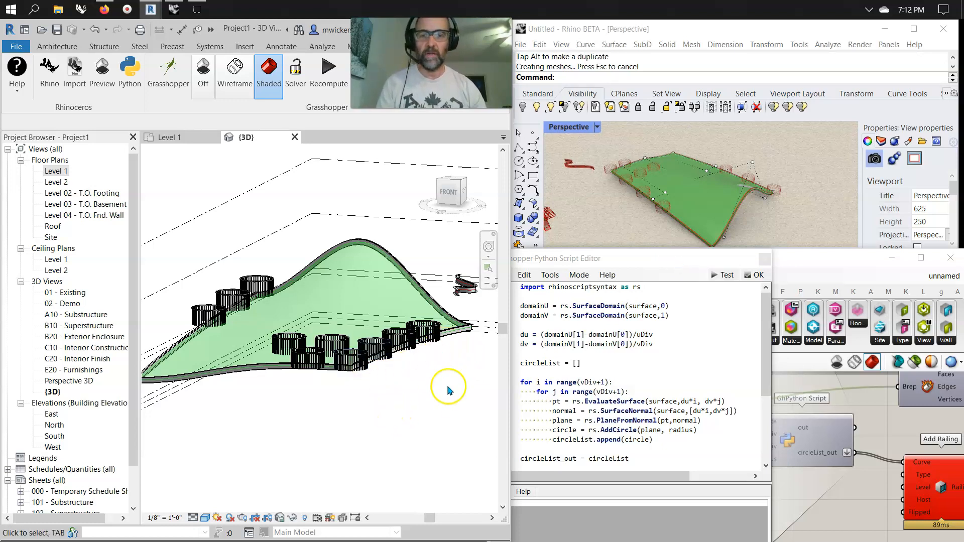
# Step: Review the circle-generating loop at the end of the Python script and close the script editor, accepting the code
pyautogui.moveTo(408, 402)
pyautogui.keyDown('shift'); pyautogui.mouseDown(button='middle')
pyautogui.moveTo(368, 411)
pyautogui.moveTo(401, 408)
pyautogui.mouseUp(button='middle'); pyautogui.keyUp('shift')
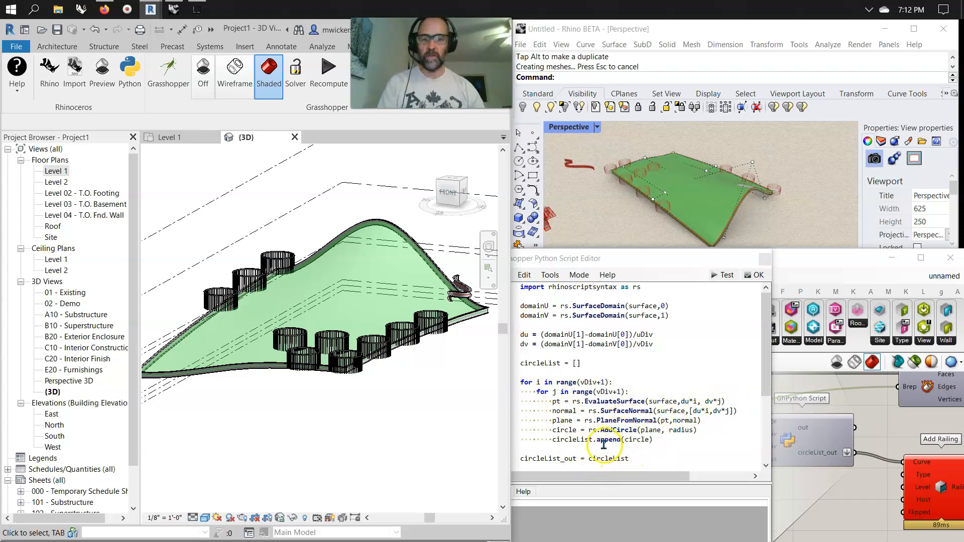
pyautogui.scroll(-2, 610, 447)
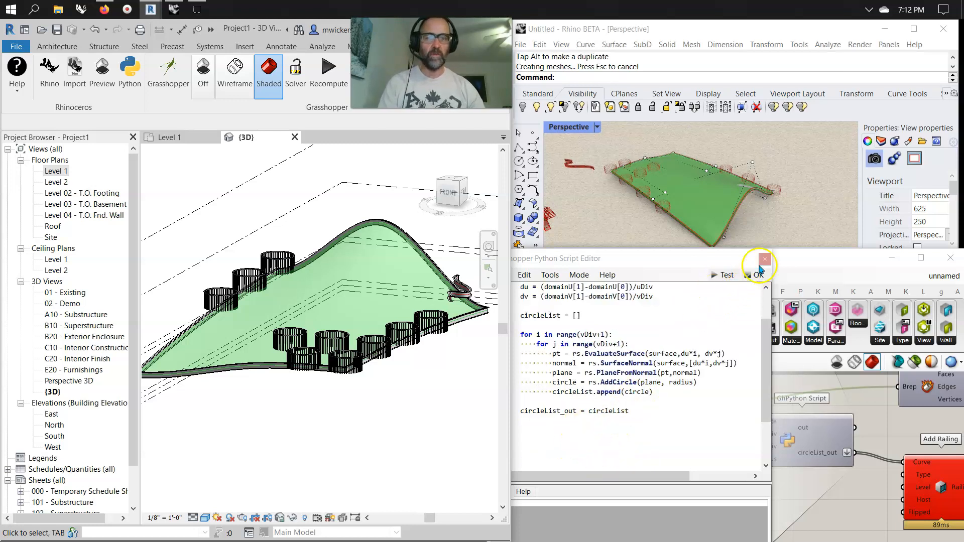
pyautogui.moveTo(697, 268); pyautogui.dragTo(439, 330)
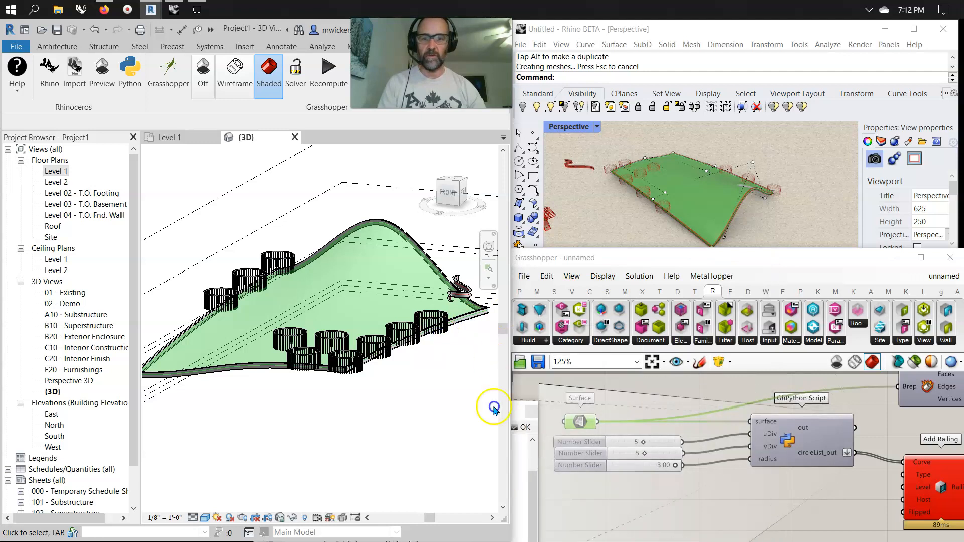
pyautogui.moveTo(362, 408); pyautogui.dragTo(733, 297)
pyautogui.click(762, 314)
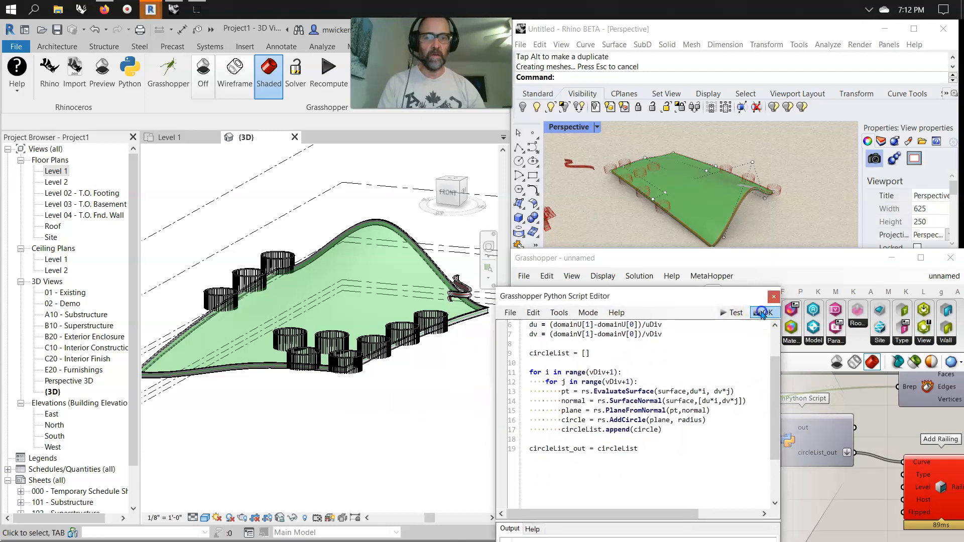
# Step: Examine the Add Beam and Graphical Element components by selecting each to highlight its geometry in the Rhino perspective view
pyautogui.click(859, 506)
pyautogui.rightClick(753, 487)
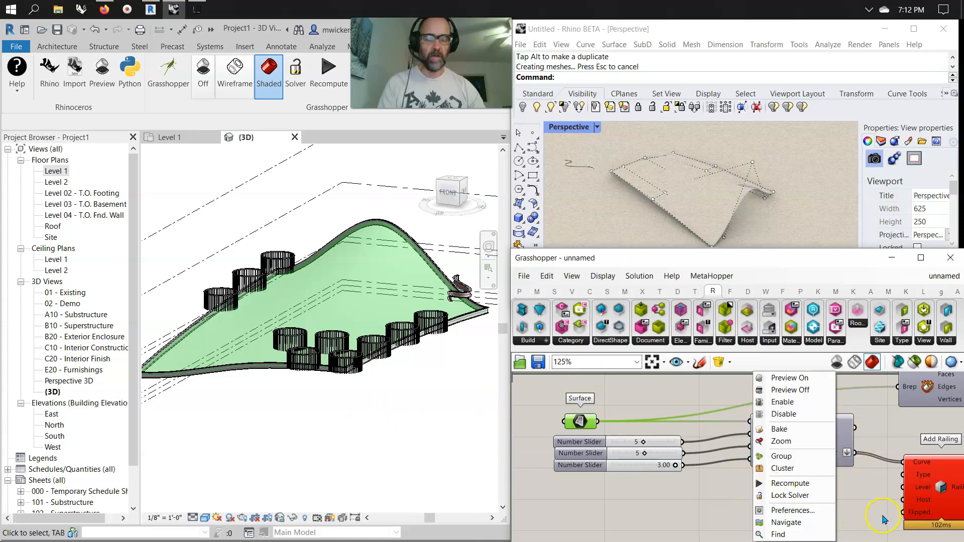
pyautogui.click(858, 517)
pyautogui.moveTo(878, 497); pyautogui.dragTo(781, 514, button='right')
pyautogui.scroll(-1, 752, 489)
pyautogui.click(837, 390)
pyautogui.moveTo(870, 435); pyautogui.dragTo(671, 444, button='right')
pyautogui.click(855, 418)
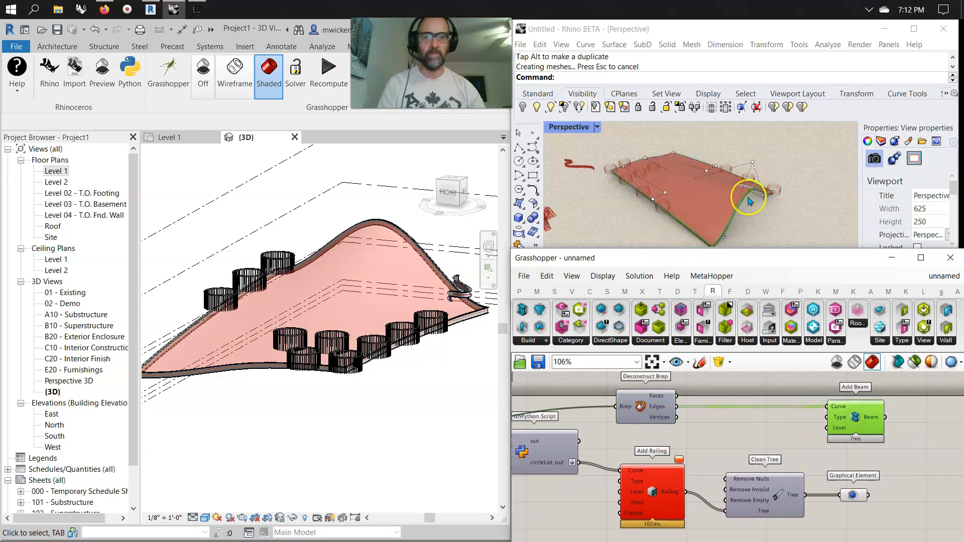
pyautogui.moveTo(748, 455); pyautogui.dragTo(769, 411, button='right')
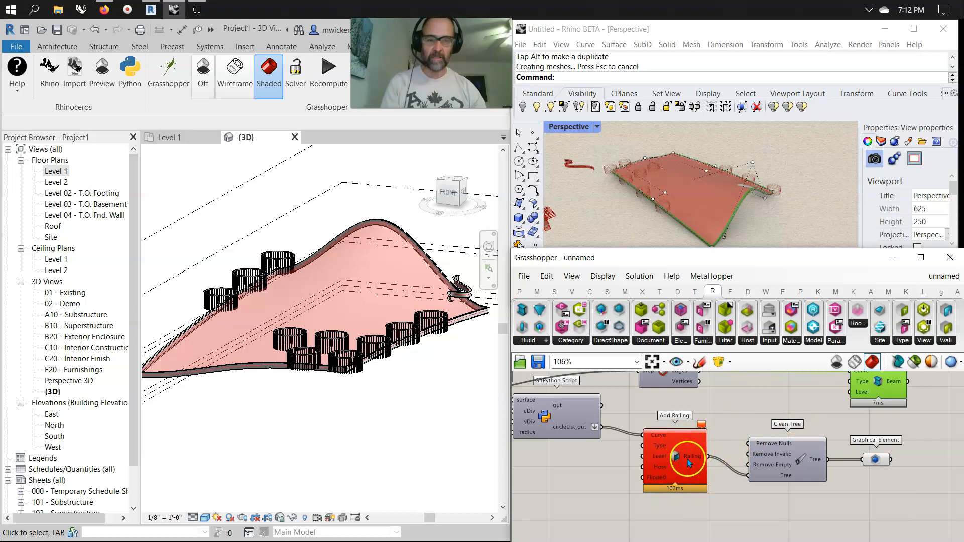
pyautogui.click(878, 460)
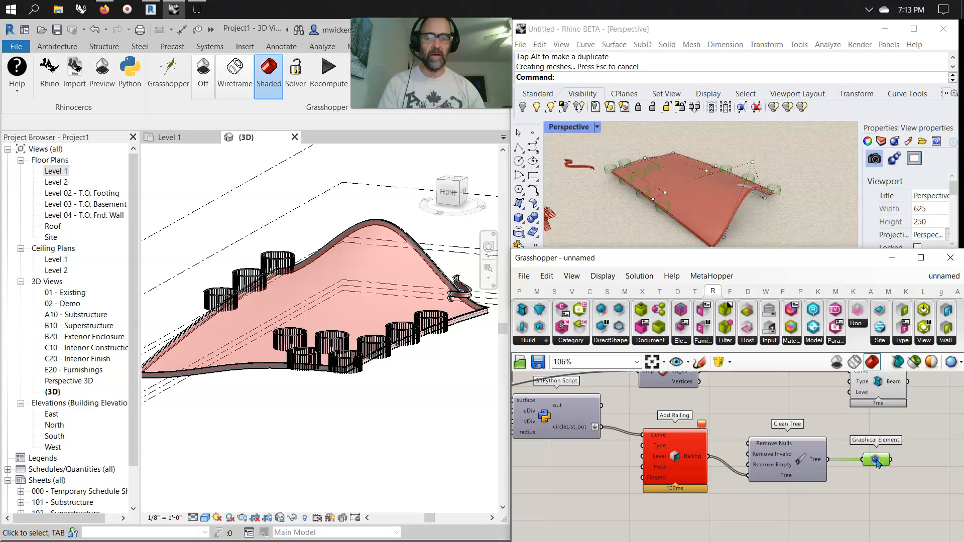
pyautogui.moveTo(877, 463)
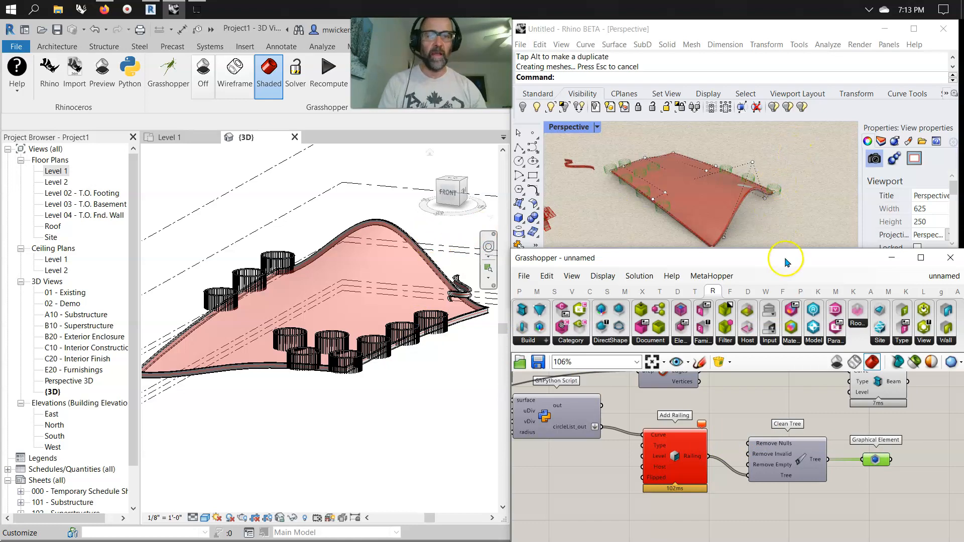
# Step: Shorten the Grasshopper window to enlarge the Rhino perspective view and lower the raised control point at the surface's edge
pyautogui.moveTo(786, 251); pyautogui.dragTo(810, 393)
pyautogui.scroll(-6, 726, 250)
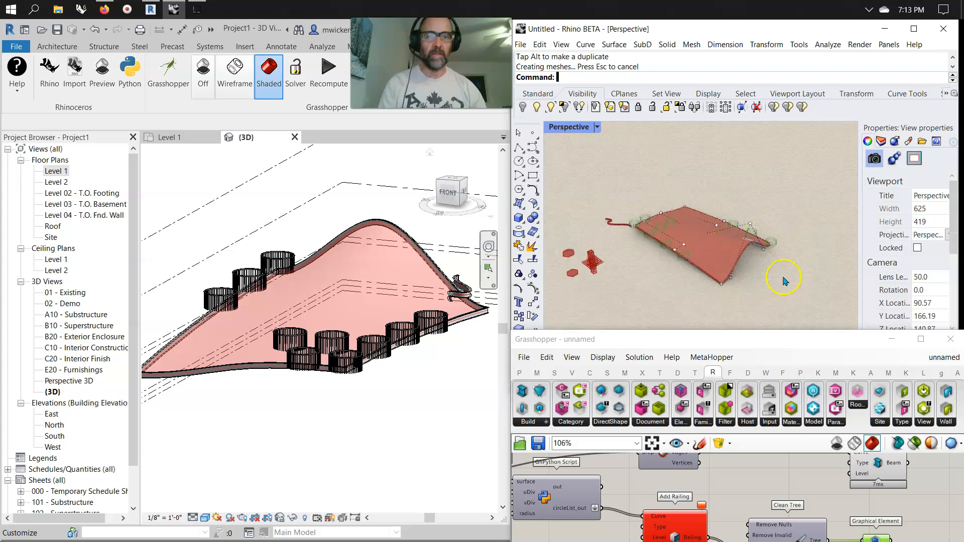
pyautogui.click(750, 224)
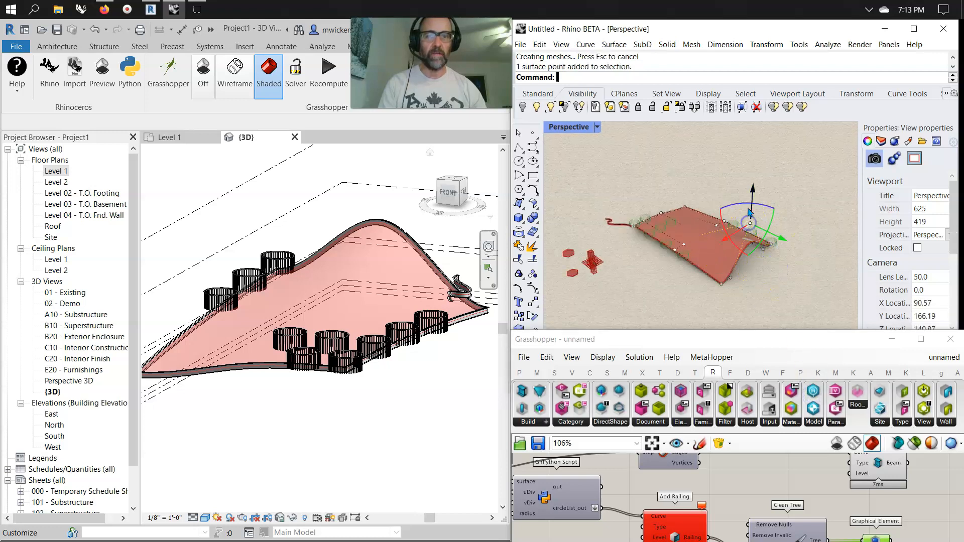
pyautogui.moveTo(756, 192); pyautogui.dragTo(777, 289)
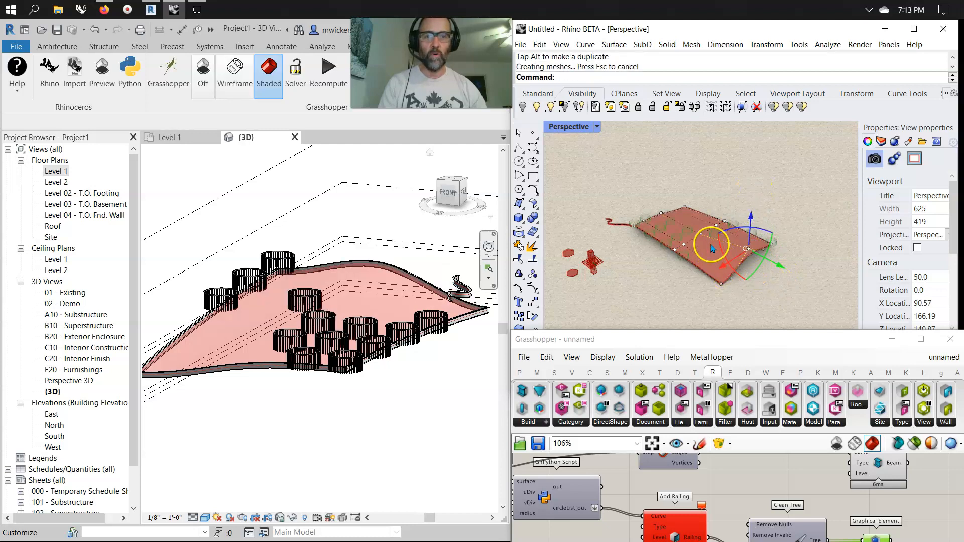
# Step: Lower the selected edge control point slightly more to flatten the surface and check the resulting railings
pyautogui.scroll(5, 712, 248)
pyautogui.scroll(-2, 716, 241)
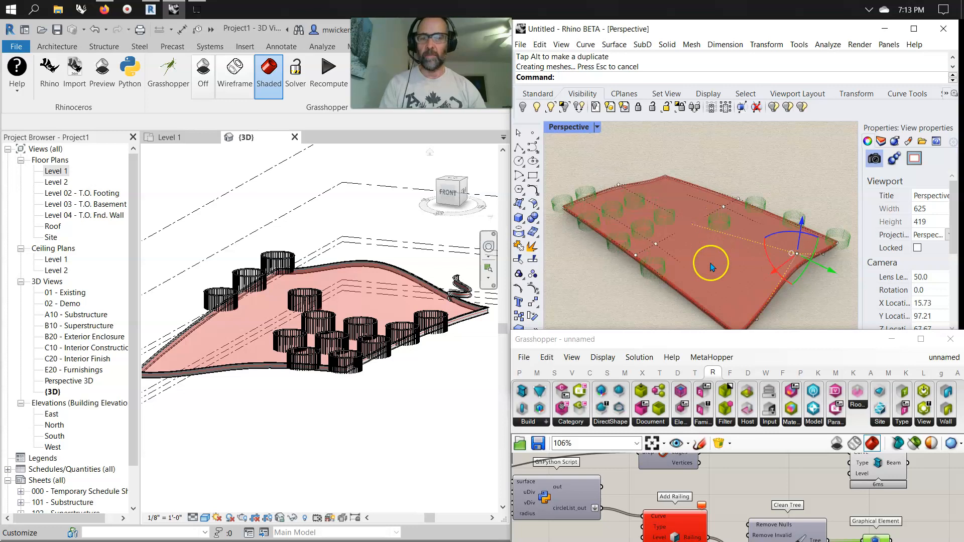
pyautogui.moveTo(824, 300); pyautogui.dragTo(802, 288, button='right')
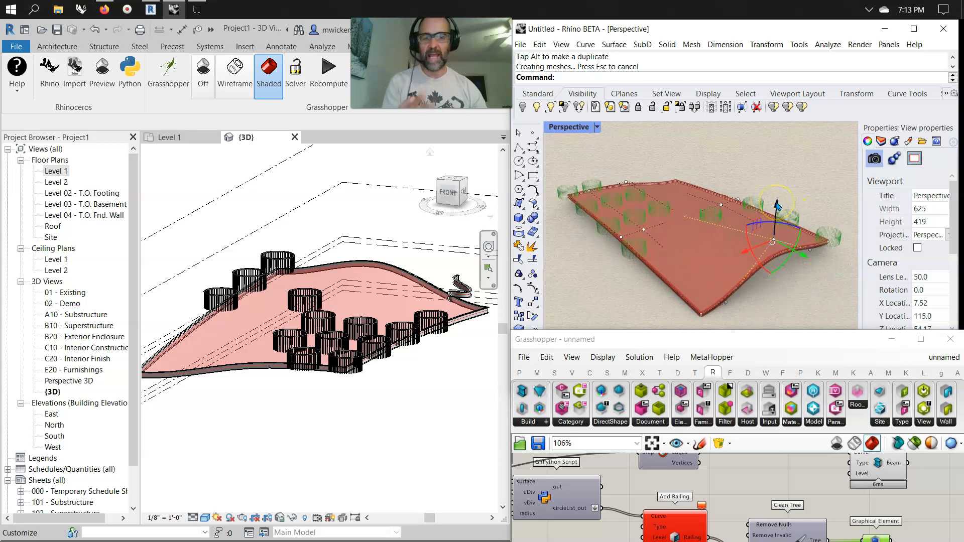
pyautogui.moveTo(777, 205); pyautogui.dragTo(776, 212)
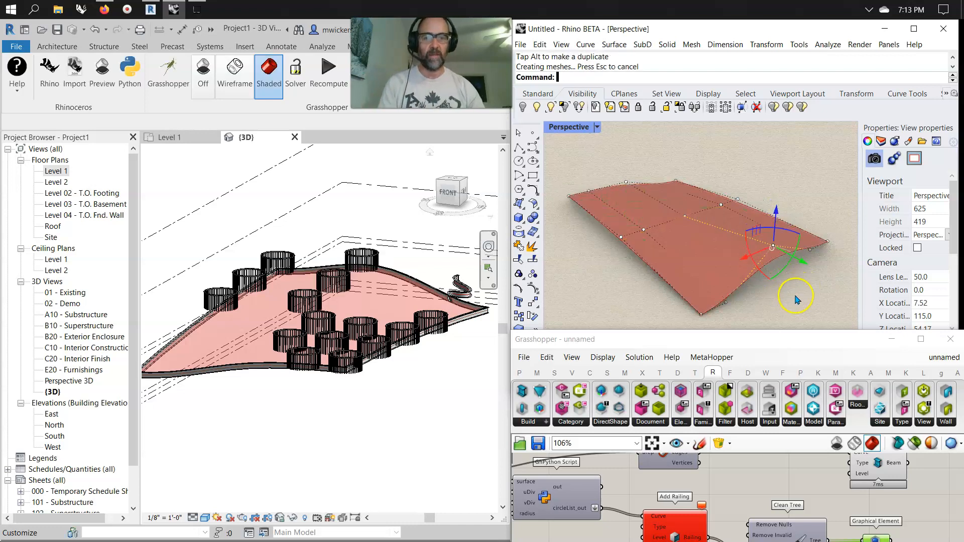
pyautogui.moveTo(620, 301); pyautogui.dragTo(646, 298, button='right')
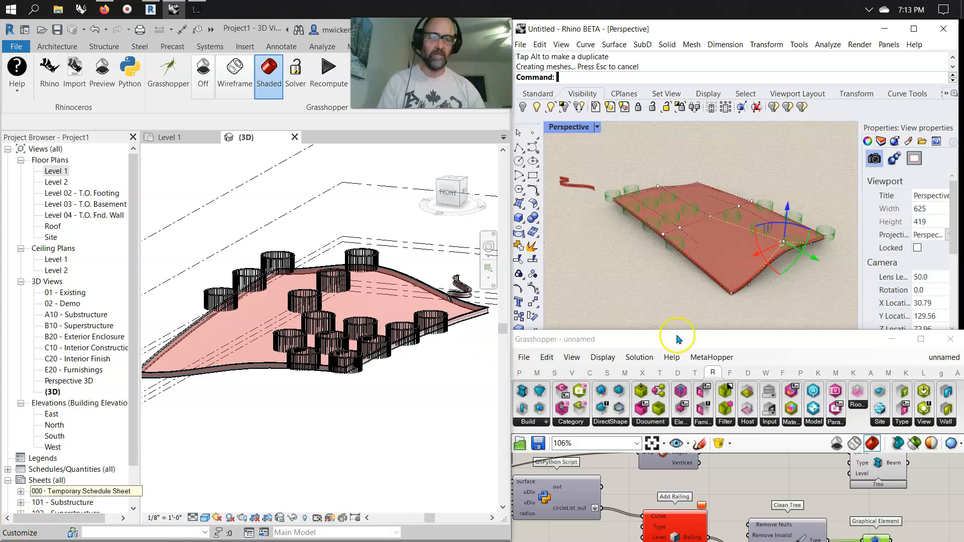
# Step: Frame the railing components on the Grasshopper canvas, reposition the Rhino view on the surface, and make the Grasshopper window taller
pyautogui.scroll(-2, 763, 476)
pyautogui.moveTo(759, 483); pyautogui.dragTo(761, 460, button='right')
pyautogui.scroll(-2, 759, 478)
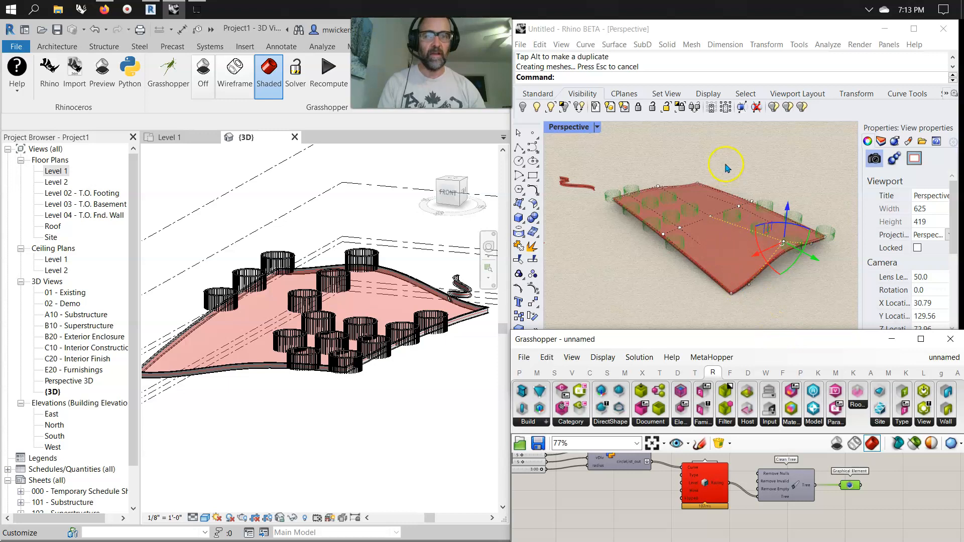
pyautogui.moveTo(733, 176); pyautogui.dragTo(725, 189, button='right')
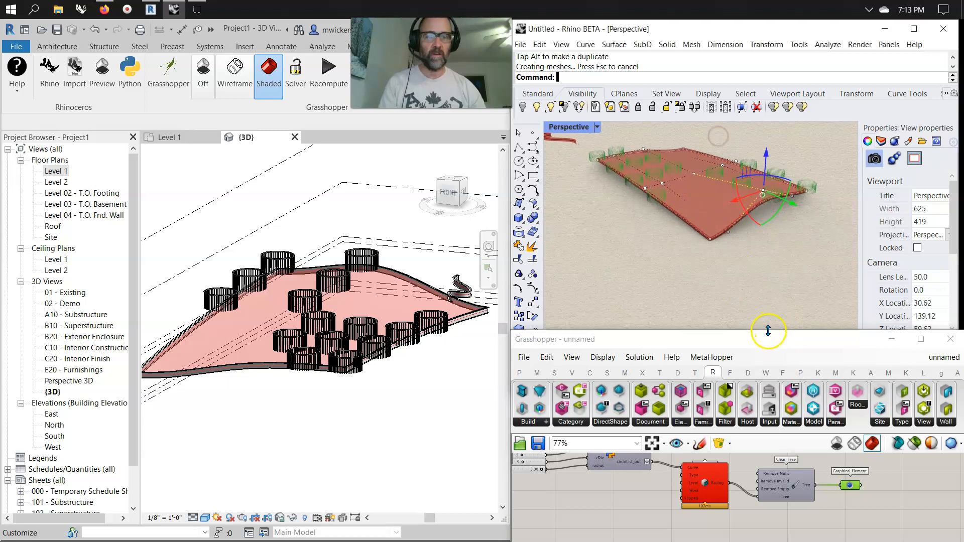
pyautogui.moveTo(767, 330); pyautogui.dragTo(740, 255)
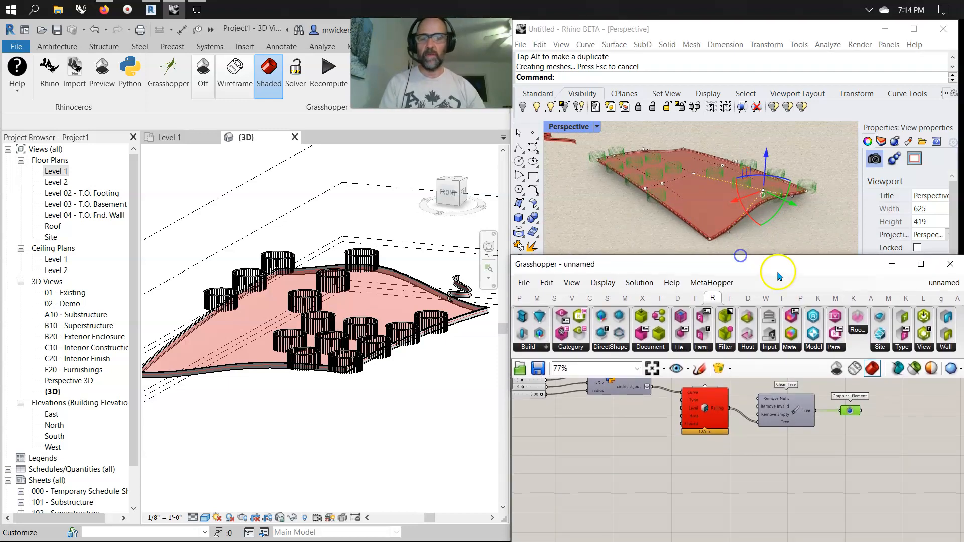